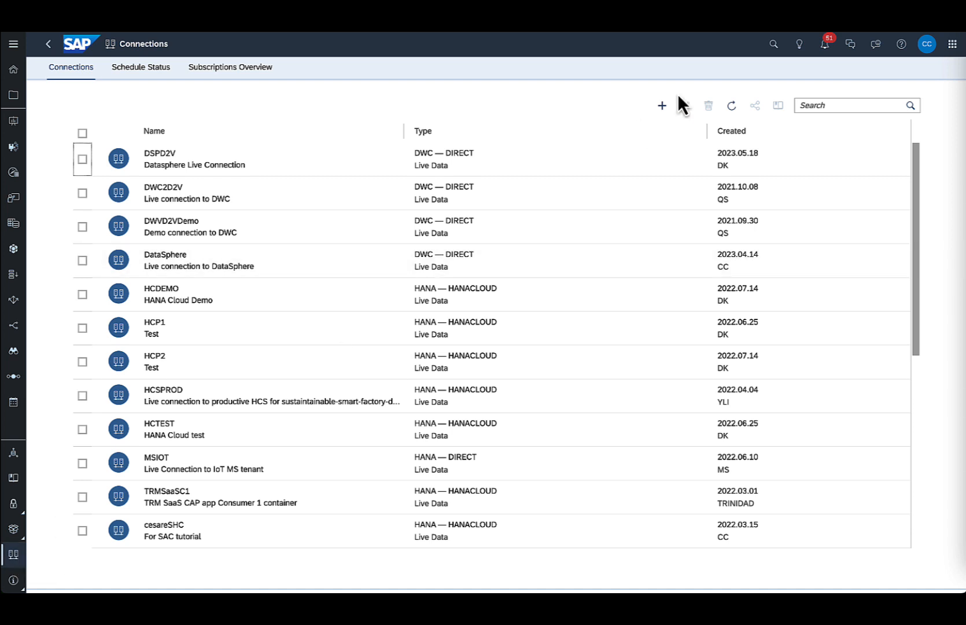
Start a new connection, filter the data sources by Cloud and SAP, and choose SAP Datasphere as the live data source.
{"action": "left_click", "coordinate": [666, 107]}
{"action": "left_click", "coordinate": [666, 106]}
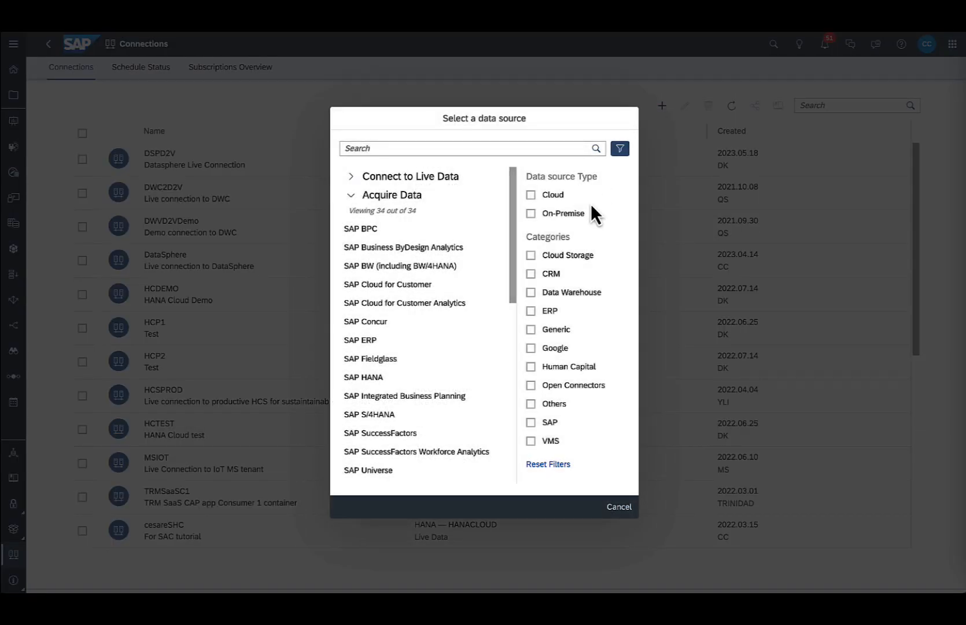
{"action": "left_click", "coordinate": [532, 196]}
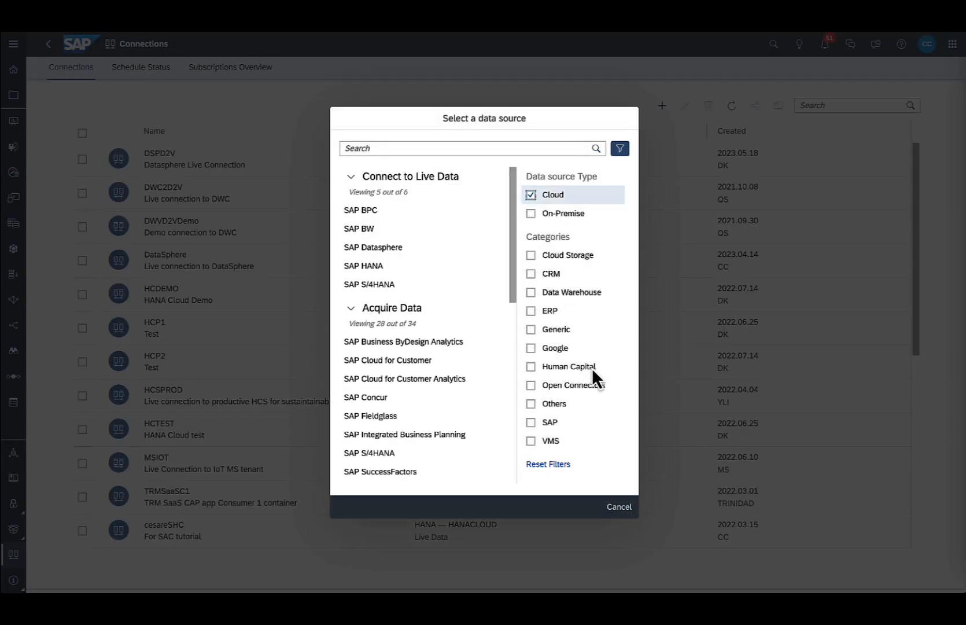
{"action": "left_click", "coordinate": [531, 423]}
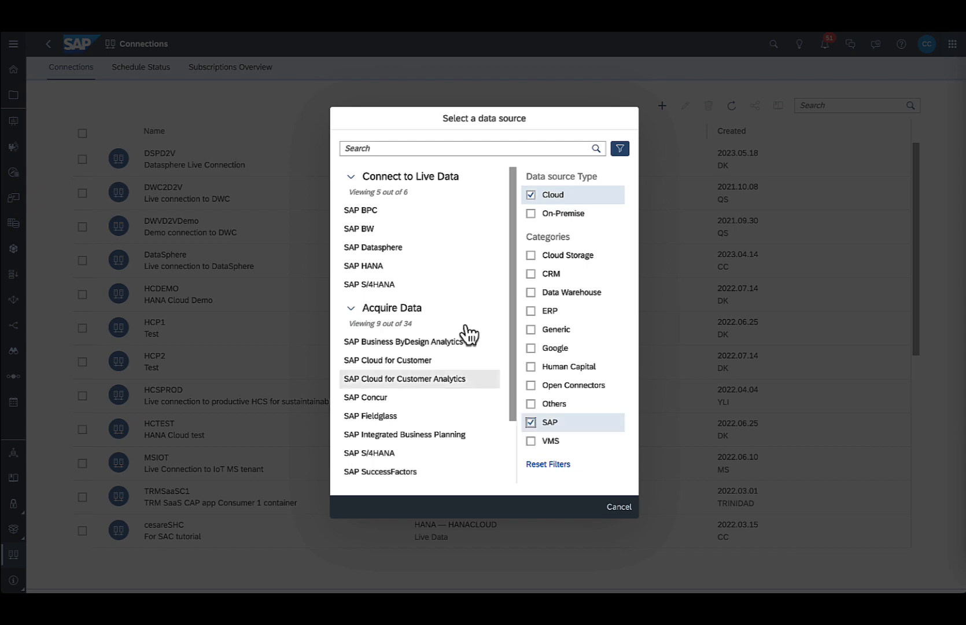
{"action": "left_click", "coordinate": [397, 248]}
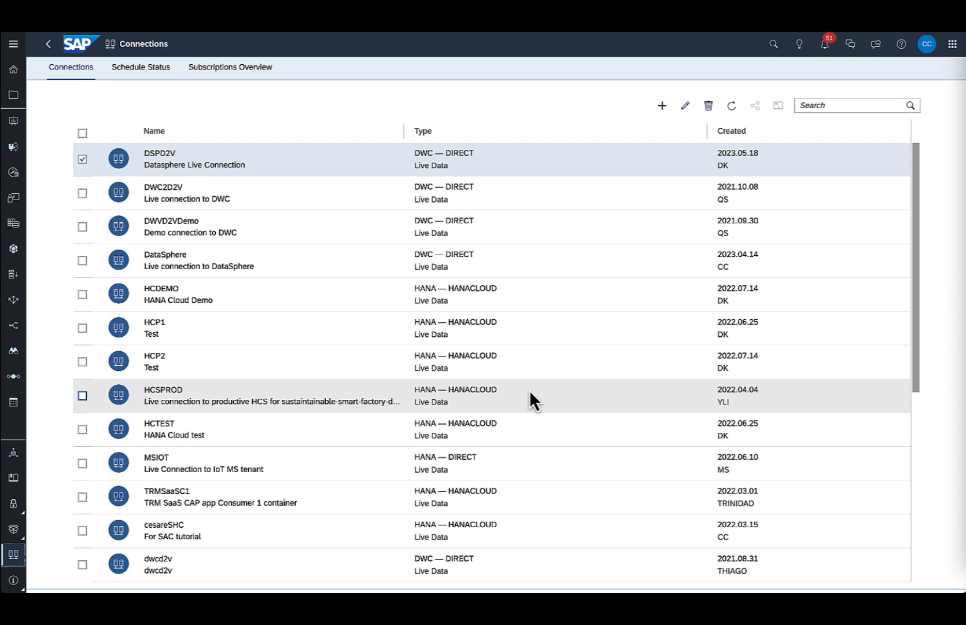
Open the story Urban Public Transport - TFL Dashboard v11 and inspect the details of bus BD65EVT on the map.
{"action": "left_click", "coordinate": [15, 122]}
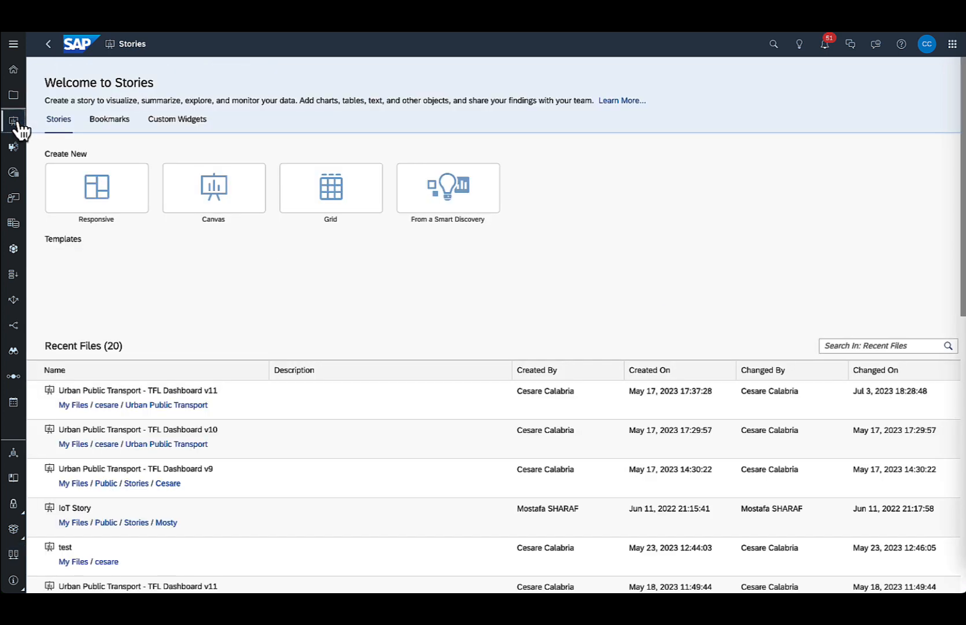
{"action": "left_click", "coordinate": [217, 396]}
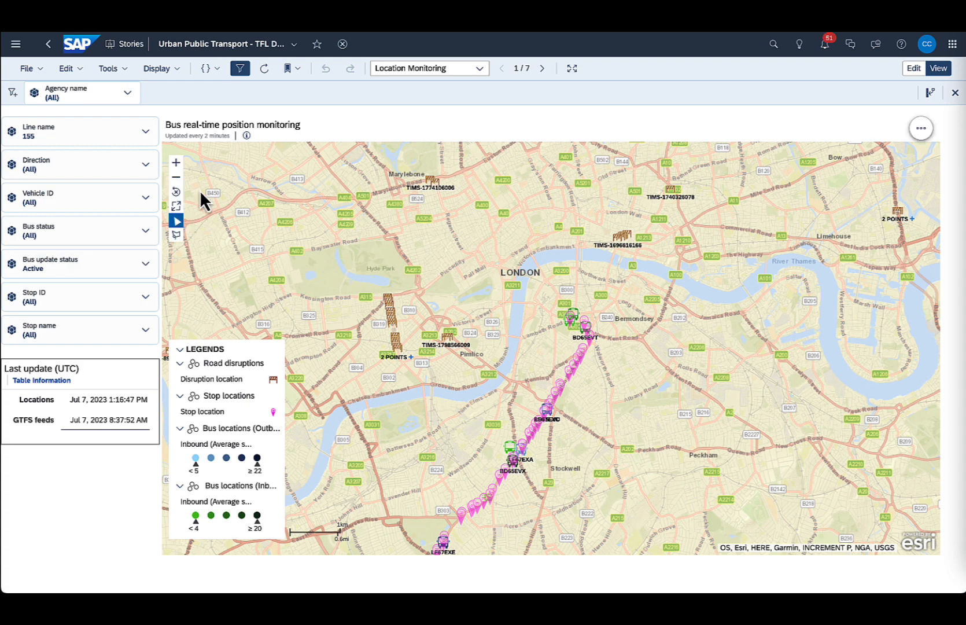
{"action": "left_click", "coordinate": [176, 162]}
{"action": "left_click", "coordinate": [176, 163]}
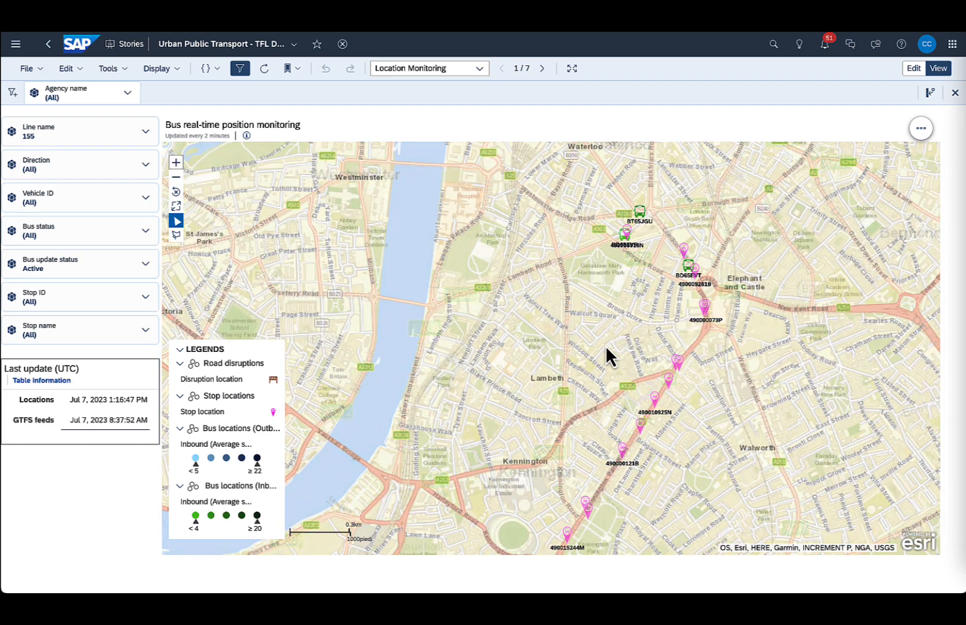
{"action": "left_click", "coordinate": [686, 267]}
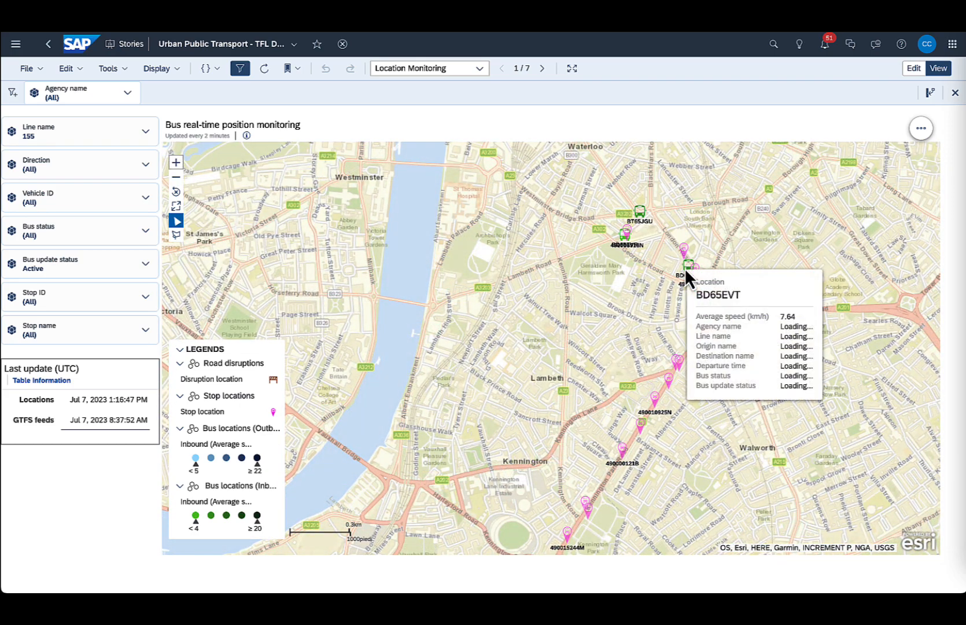
Switch the story to edit mode and add a new page after Timetables.
{"action": "left_click", "coordinate": [911, 74]}
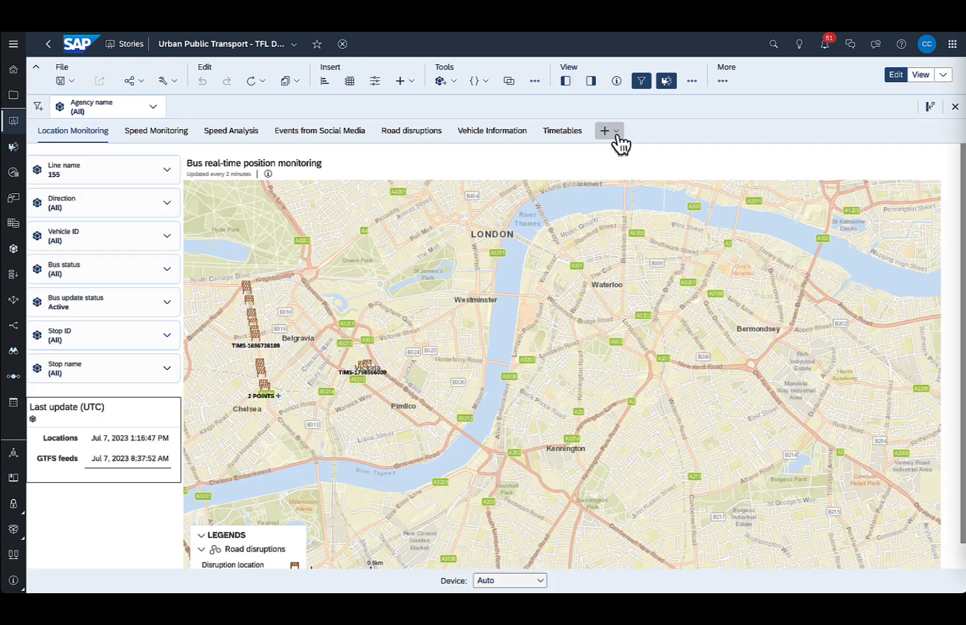
{"action": "left_click", "coordinate": [620, 142]}
{"action": "left_click", "coordinate": [662, 171]}
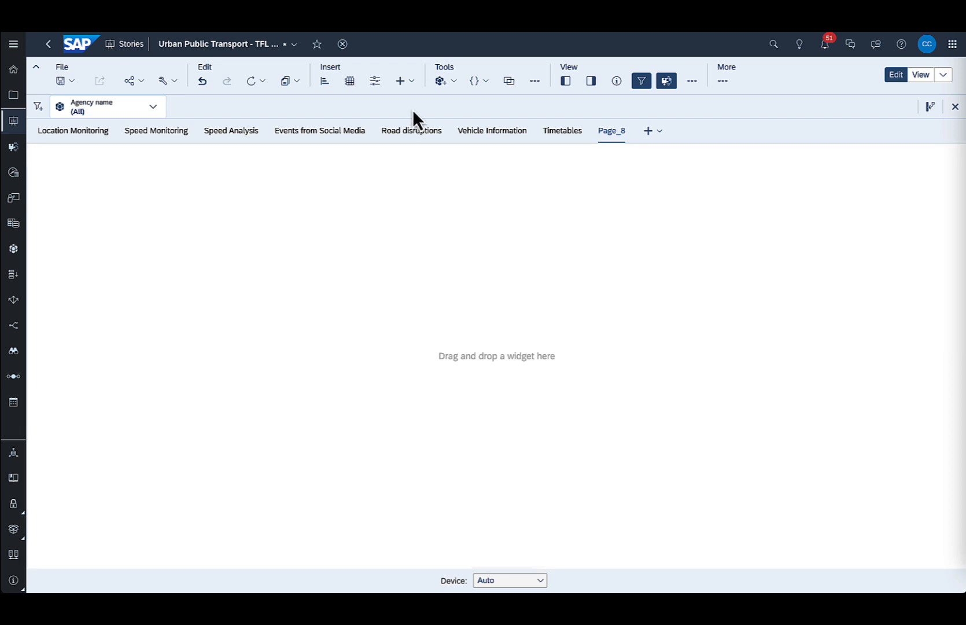
Insert a Geo Map widget on the new empty page.
{"action": "left_click", "coordinate": [408, 85]}
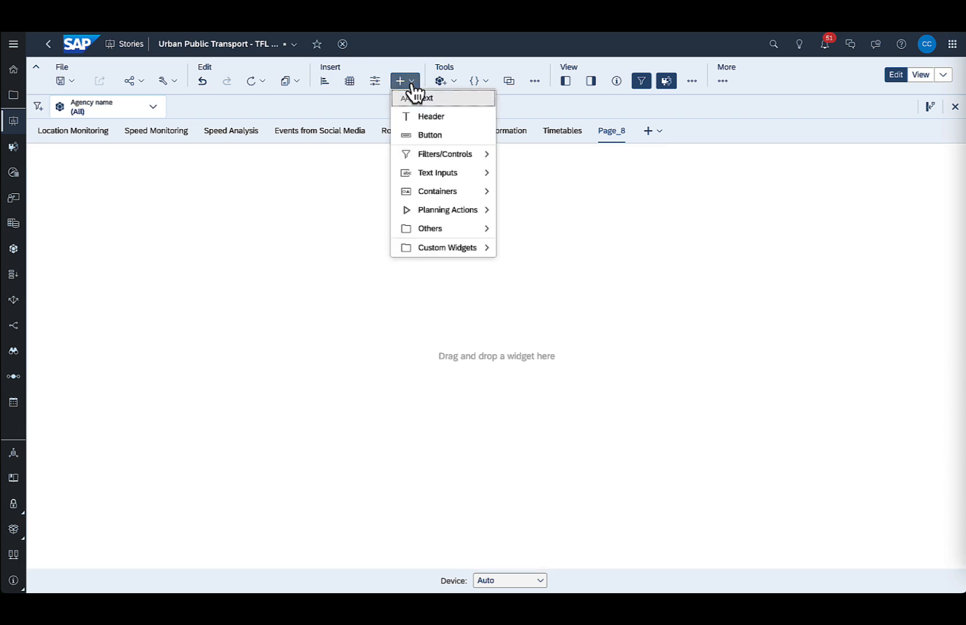
{"action": "mouse_move", "coordinate": [476, 232]}
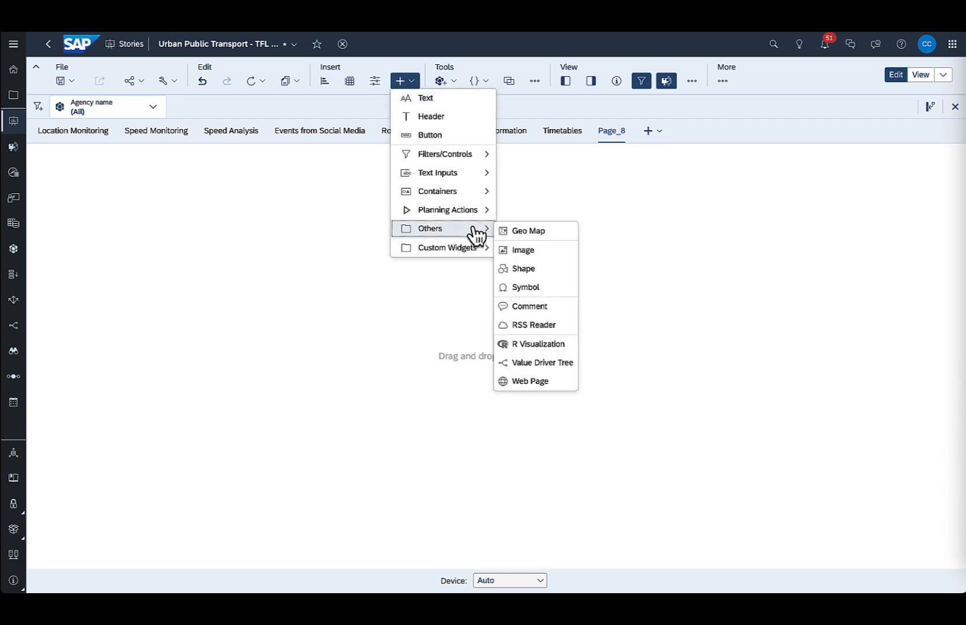
{"action": "left_click", "coordinate": [521, 235]}
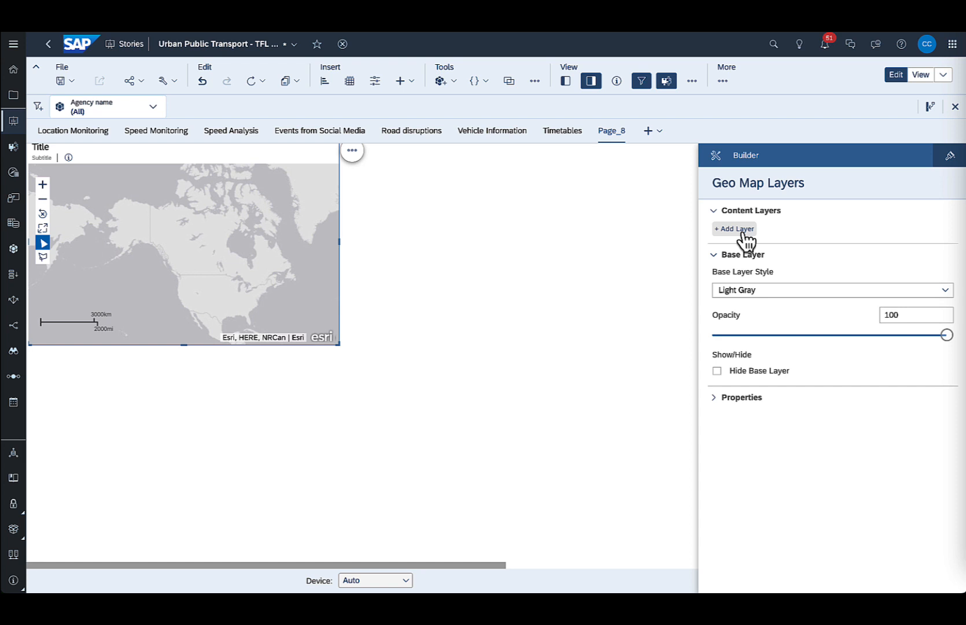
Add a content layer to the geo map and base it on the existing model Urban_Public_Transport_Model.
{"action": "left_click", "coordinate": [735, 229]}
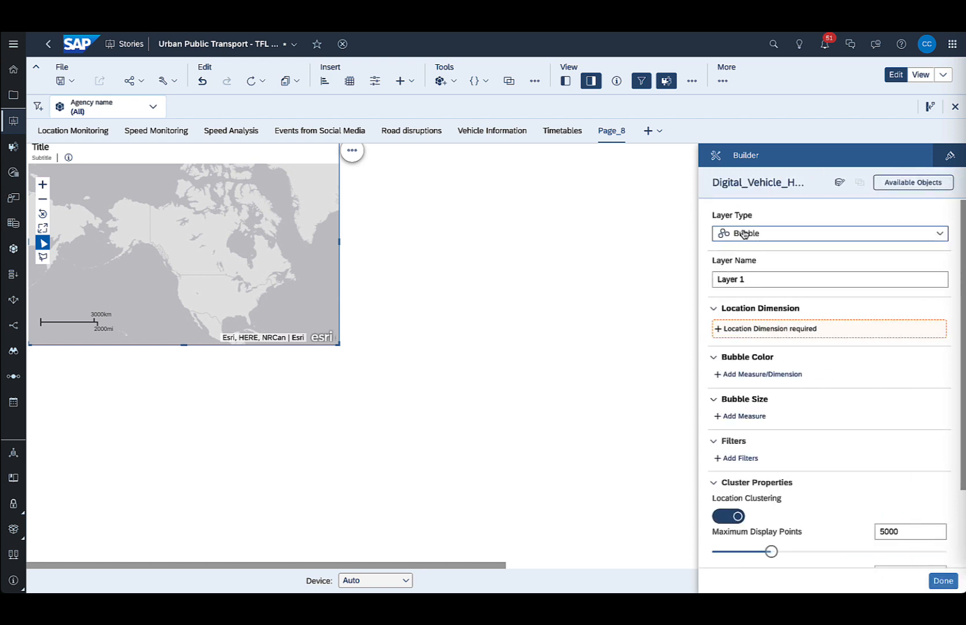
{"action": "left_click", "coordinate": [841, 184]}
{"action": "left_click", "coordinate": [566, 340]}
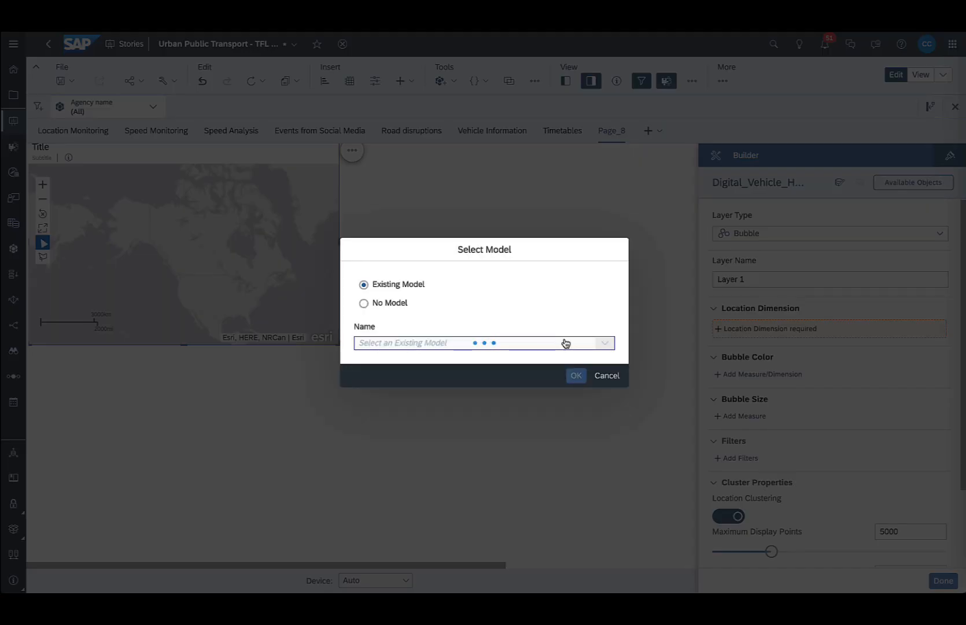
{"action": "left_click", "coordinate": [564, 339]}
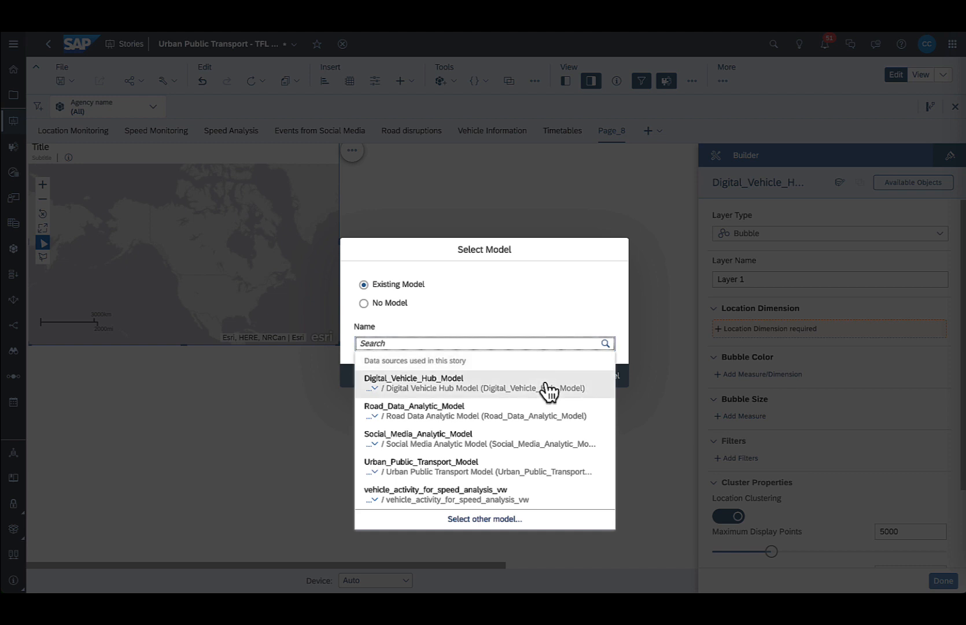
{"action": "left_click", "coordinate": [506, 462]}
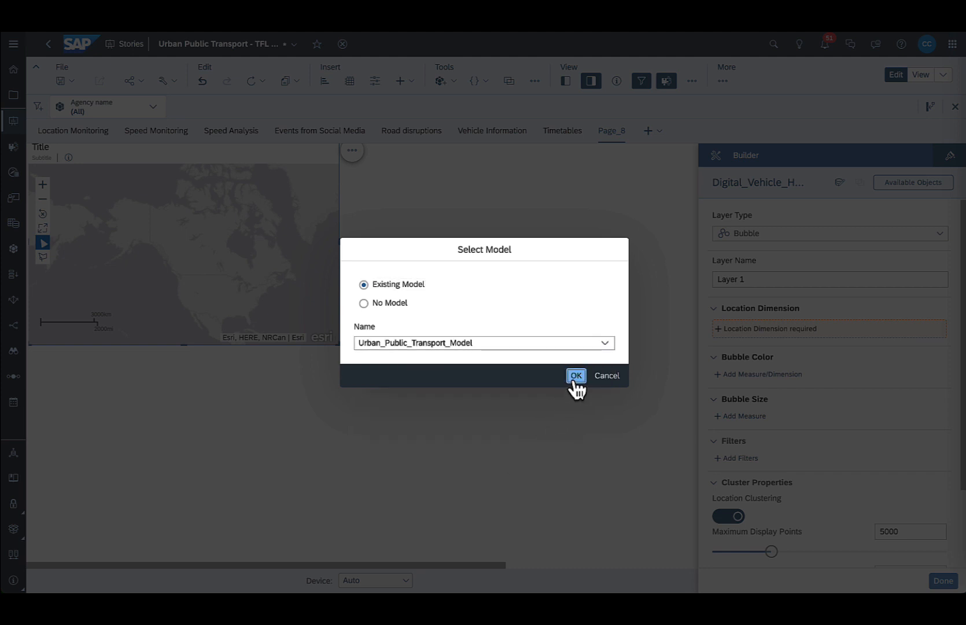
{"action": "left_click", "coordinate": [576, 376]}
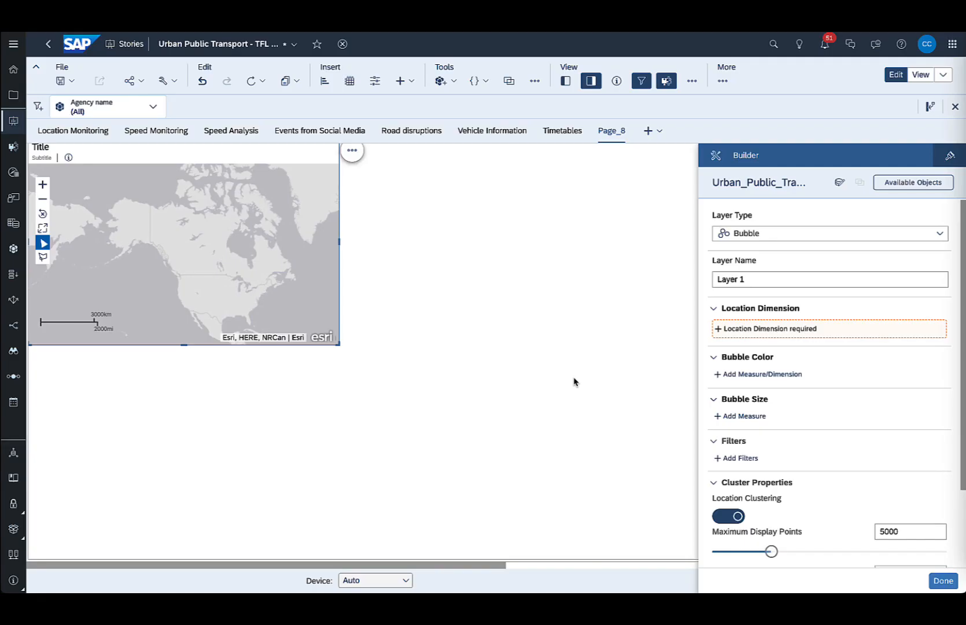
Review the location dimensions offered for the bubble layer and the objects available in its model.
{"action": "left_click", "coordinate": [810, 336]}
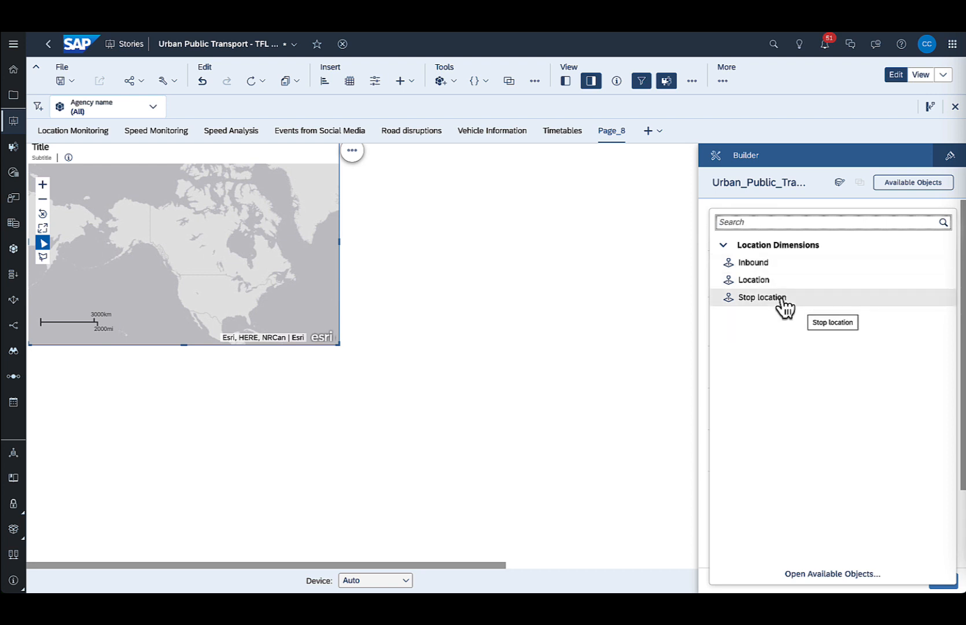
{"action": "left_click", "coordinate": [857, 168]}
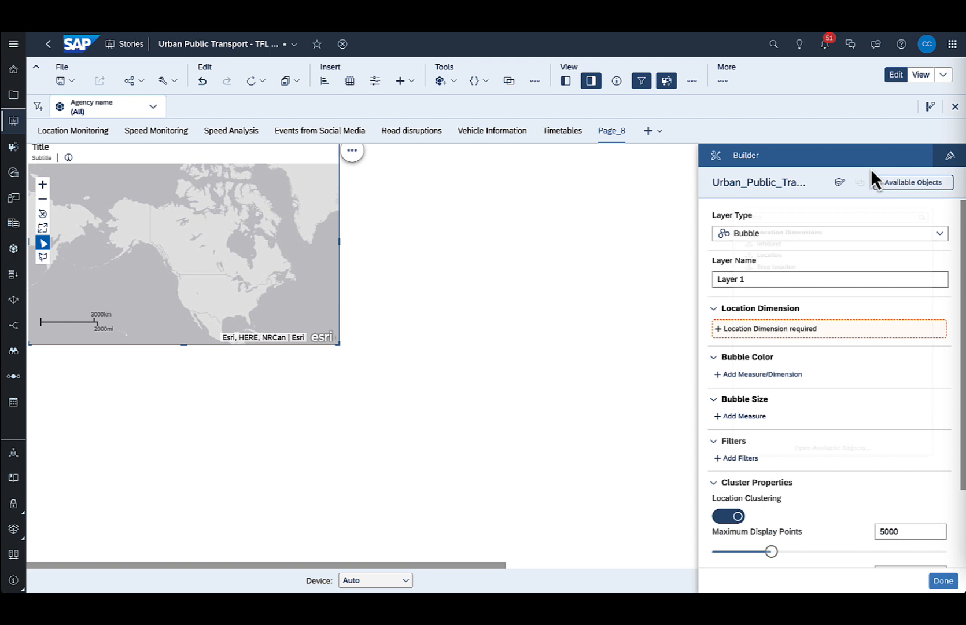
{"action": "left_click", "coordinate": [897, 184]}
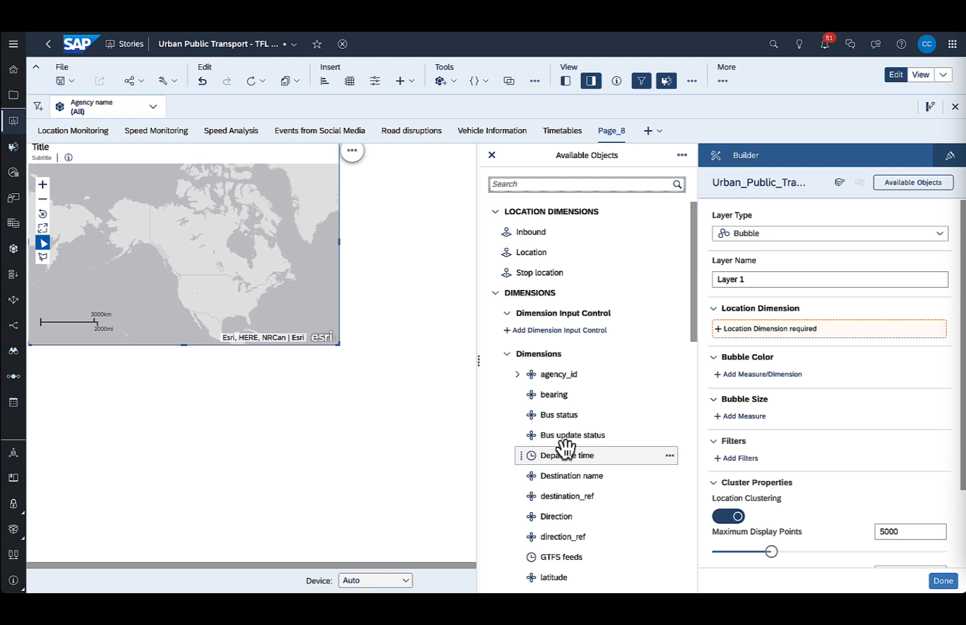
{"action": "left_click", "coordinate": [757, 286]}
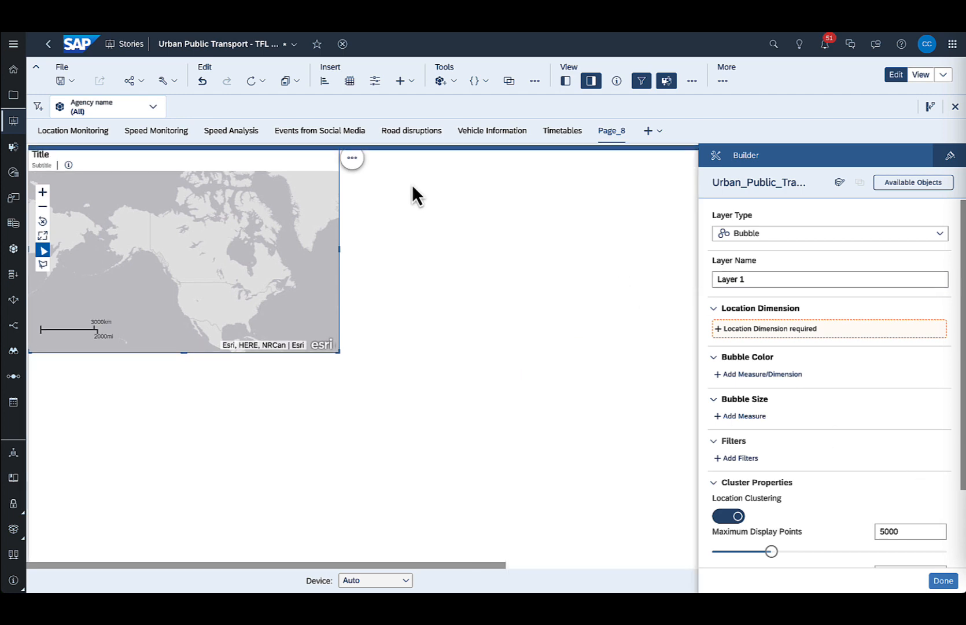
Select the bus real-time position map on the Location Monitoring page to examine its content layers.
{"action": "left_click", "coordinate": [81, 139]}
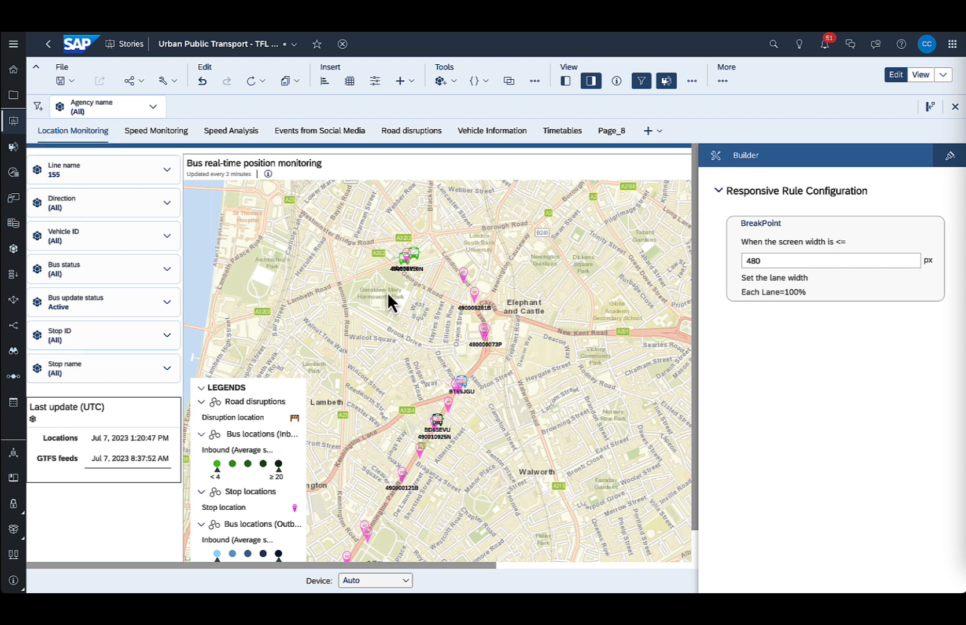
{"action": "left_click", "coordinate": [390, 340]}
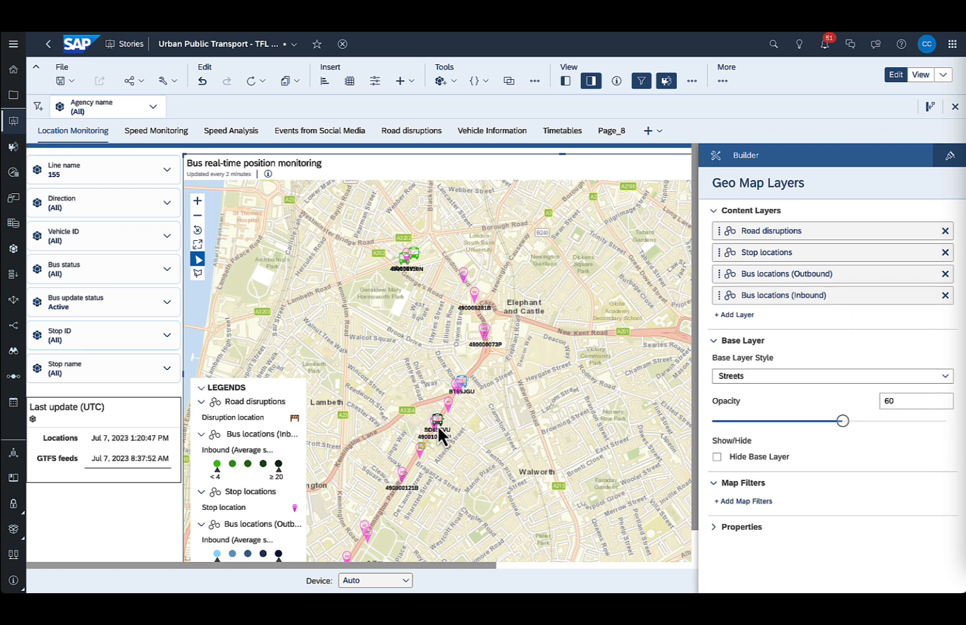
{"action": "mouse_move", "coordinate": [442, 423]}
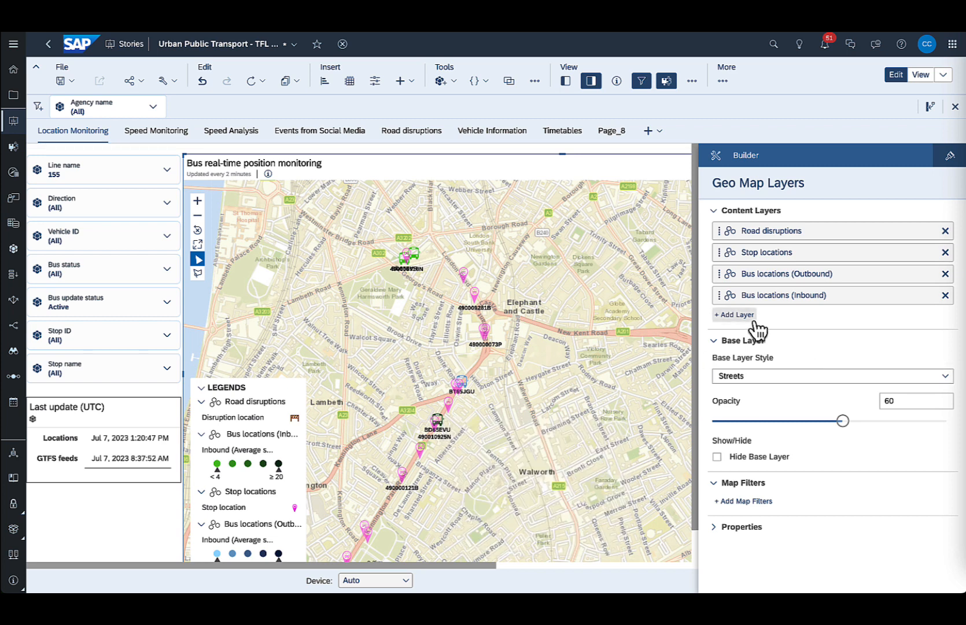
Start another layer on the bus position map, examine its settings including the tooltip options, and hide the Builder.
{"action": "left_click", "coordinate": [736, 315]}
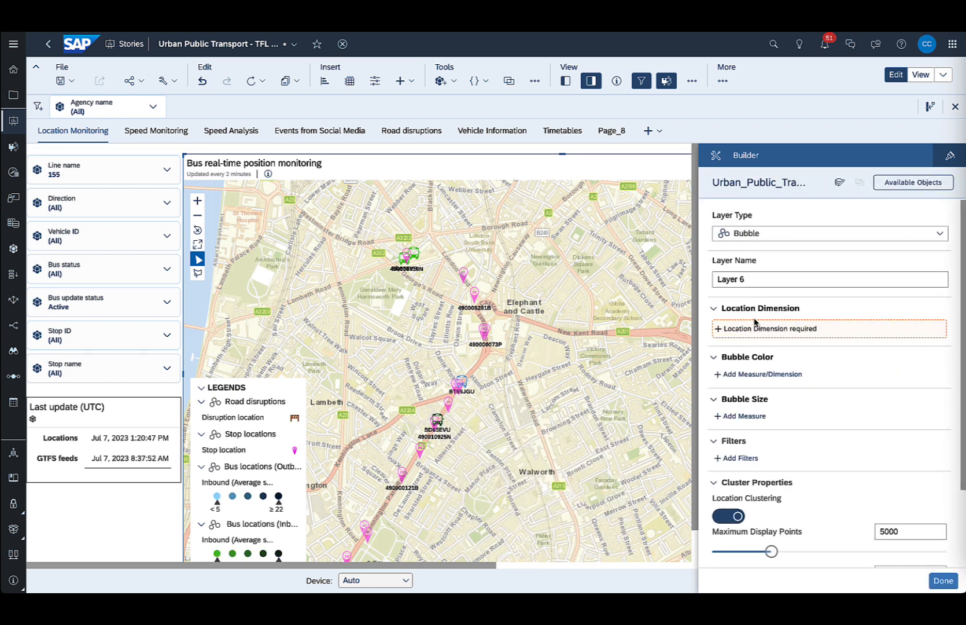
{"action": "scroll", "coordinate": [754, 322], "scroll_direction": "down", "scroll_amount": 1}
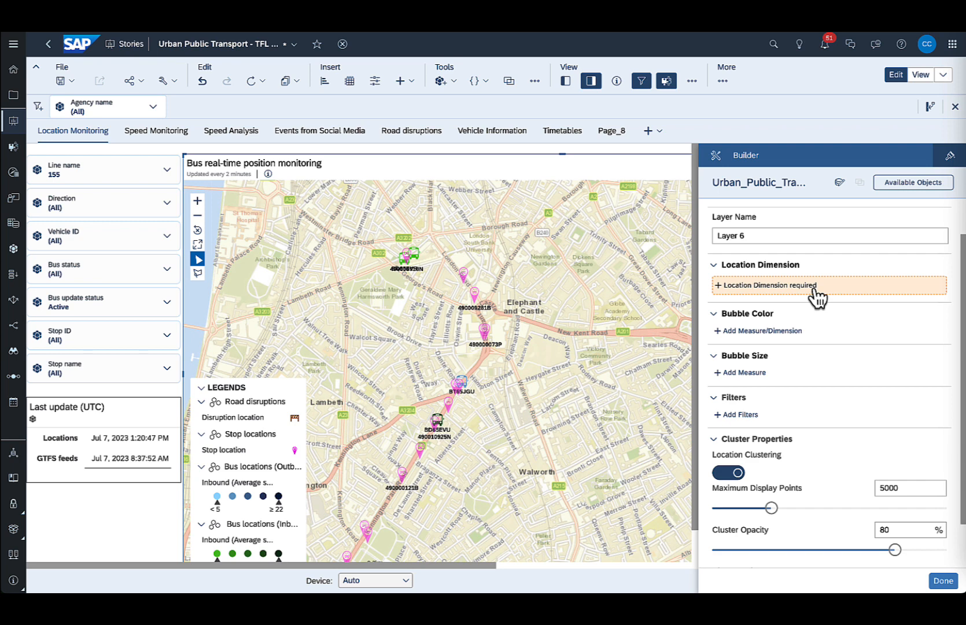
{"action": "scroll", "coordinate": [816, 296], "scroll_direction": "down", "scroll_amount": 1}
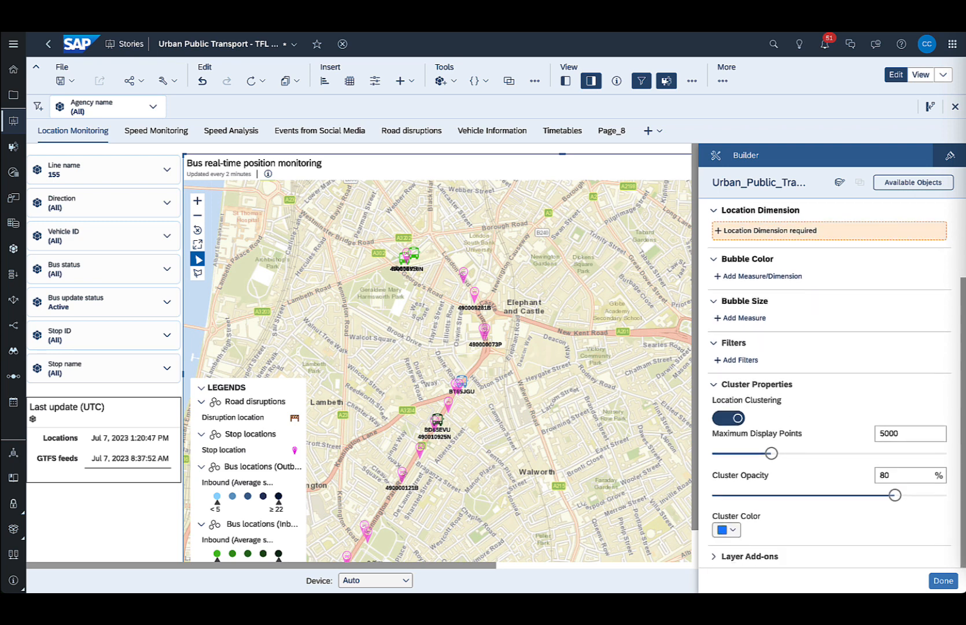
{"action": "scroll", "coordinate": [827, 457], "scroll_direction": "down", "scroll_amount": 1}
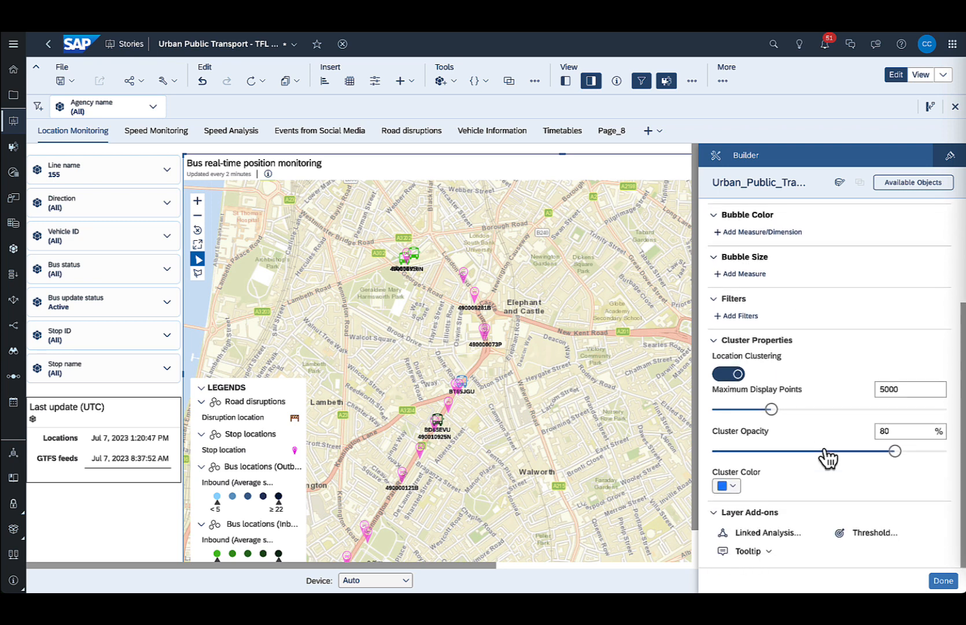
{"action": "left_click", "coordinate": [769, 553]}
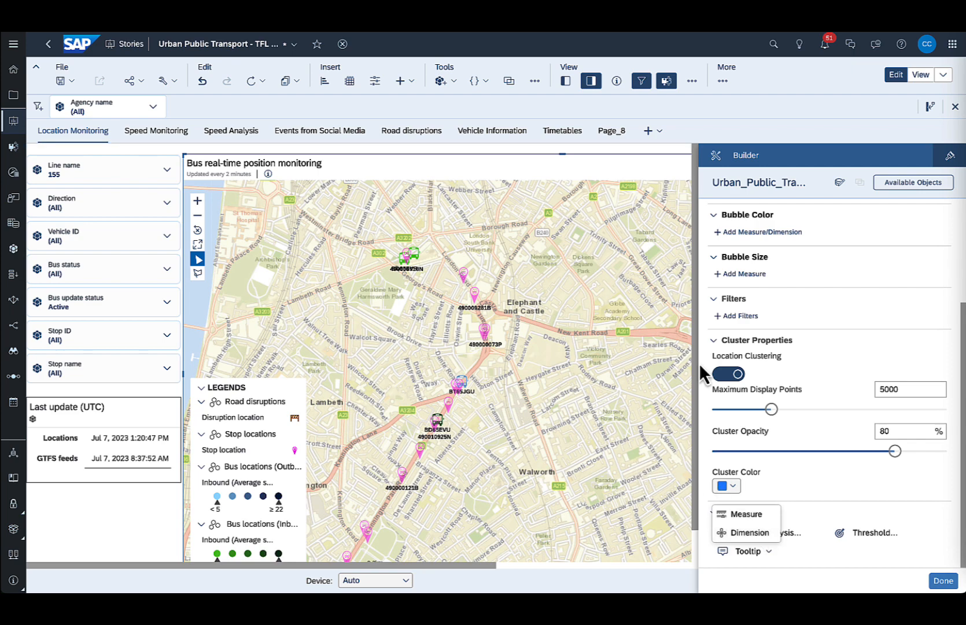
{"action": "left_click", "coordinate": [591, 81]}
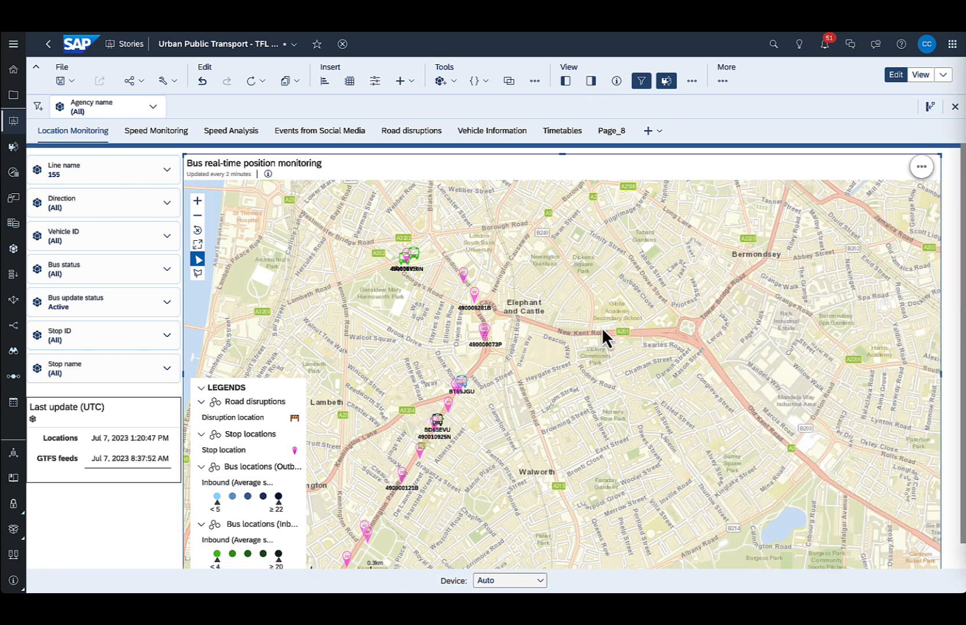
{"action": "left_click_drag", "start_coordinate": [602, 328], "coordinate": [724, 359]}
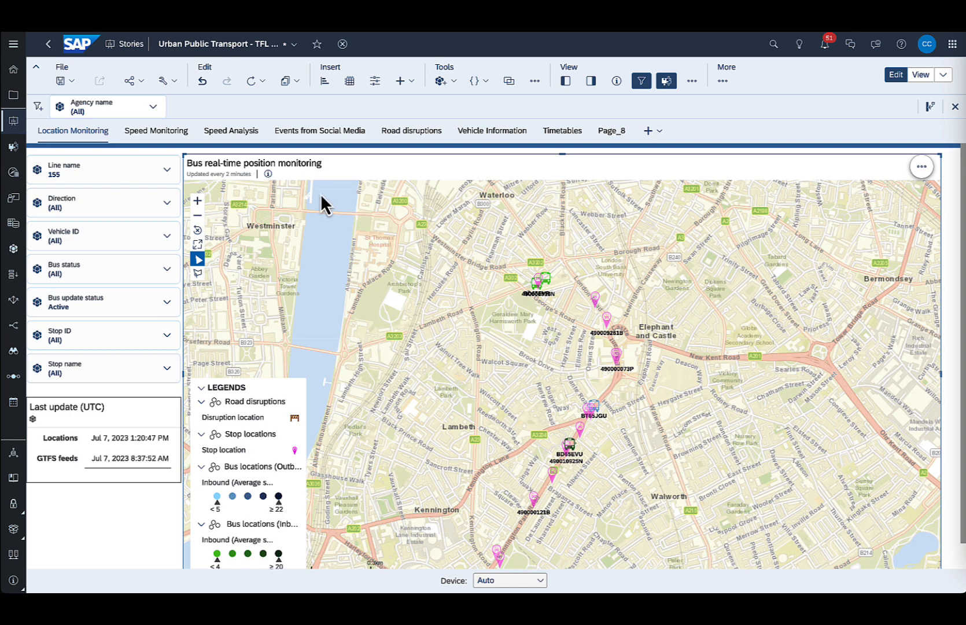
Configure auto refresh for the story as enabled with a refresh interval of 2 minutes.
{"action": "left_click", "coordinate": [262, 81]}
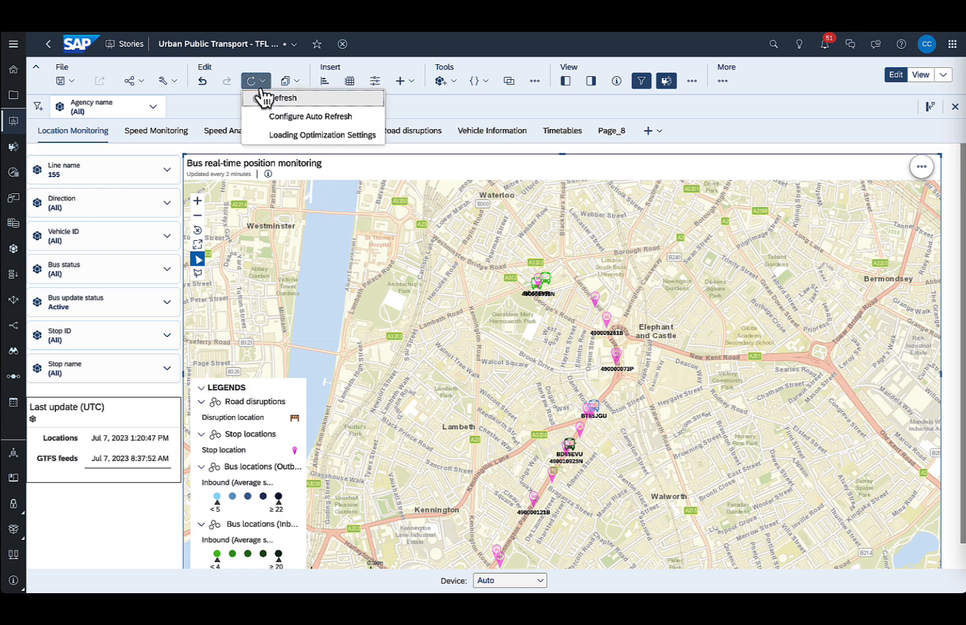
{"action": "left_click", "coordinate": [314, 117]}
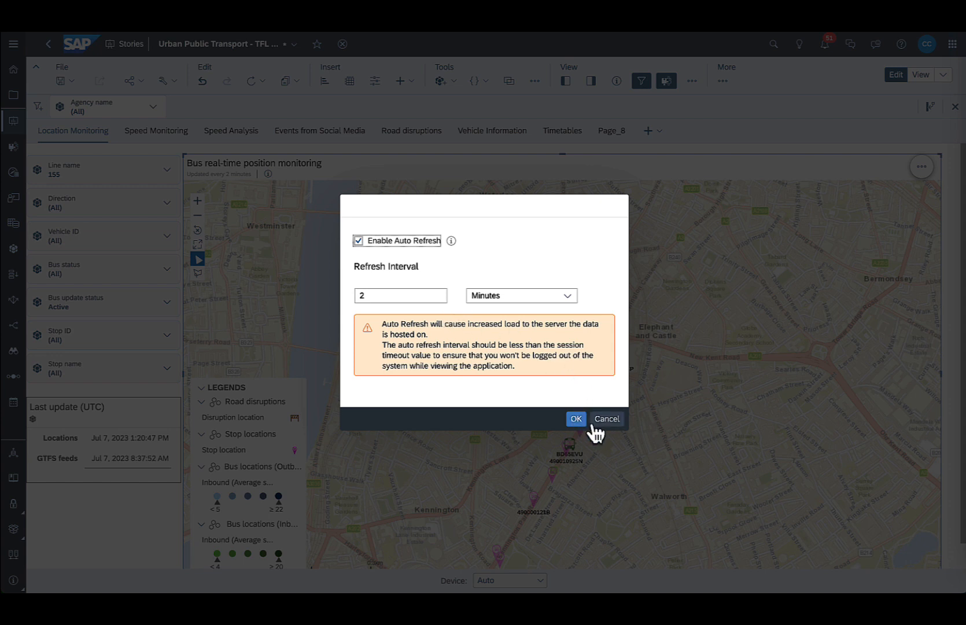
{"action": "left_click", "coordinate": [575, 418]}
Refresh the story data and check the updated bus positions along the route south of Kennington.
{"action": "left_click", "coordinate": [257, 81]}
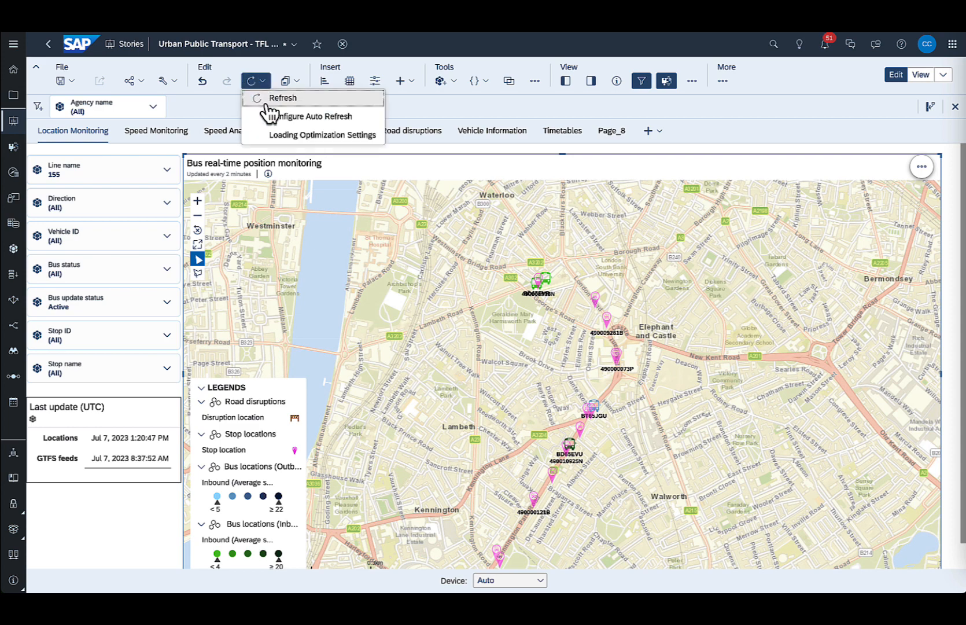
{"action": "left_click", "coordinate": [267, 103]}
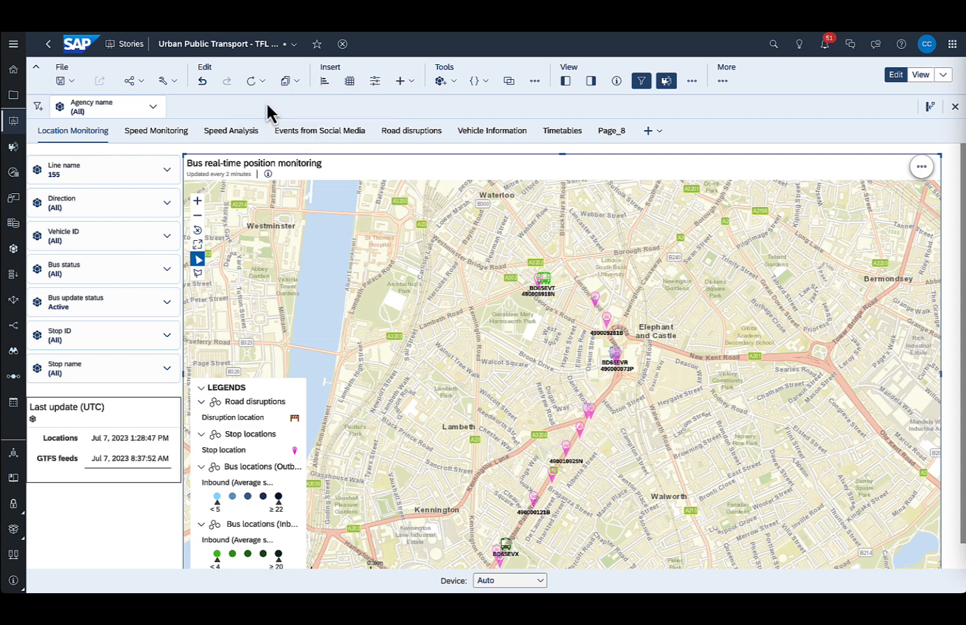
{"action": "left_click_drag", "start_coordinate": [556, 491], "coordinate": [586, 365]}
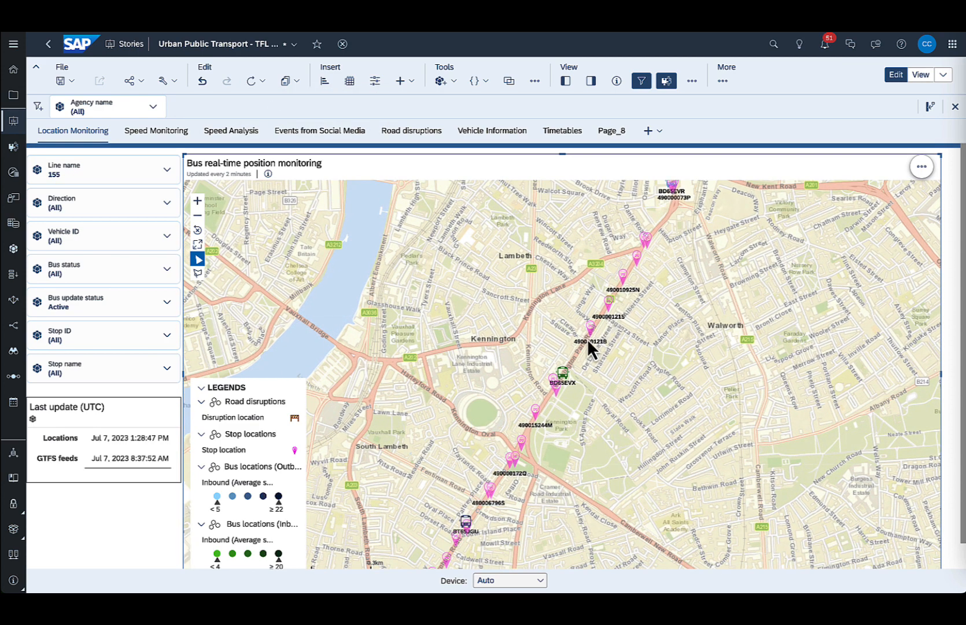
{"action": "mouse_move", "coordinate": [565, 377]}
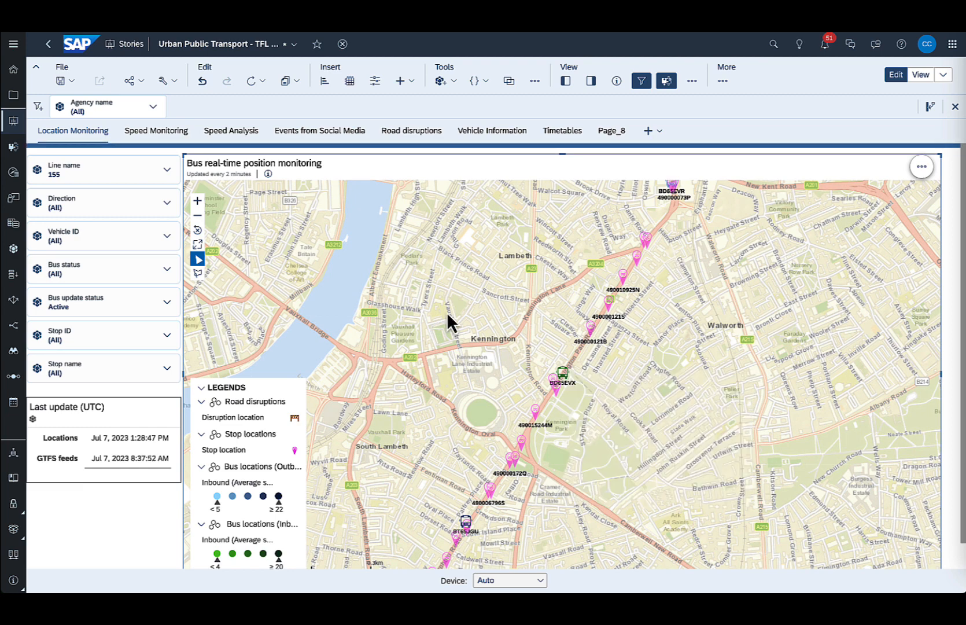
Go to the Speed Analysis page and examine the measures and dimensions of the hourly average bus speed chart.
{"action": "left_click", "coordinate": [231, 133]}
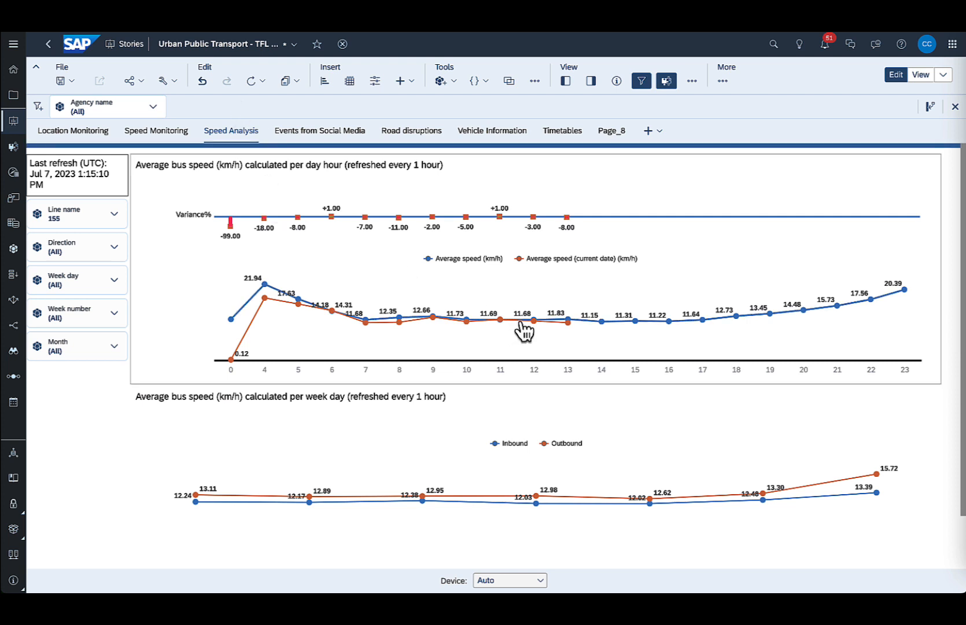
{"action": "mouse_move", "coordinate": [534, 324]}
{"action": "mouse_move", "coordinate": [268, 294]}
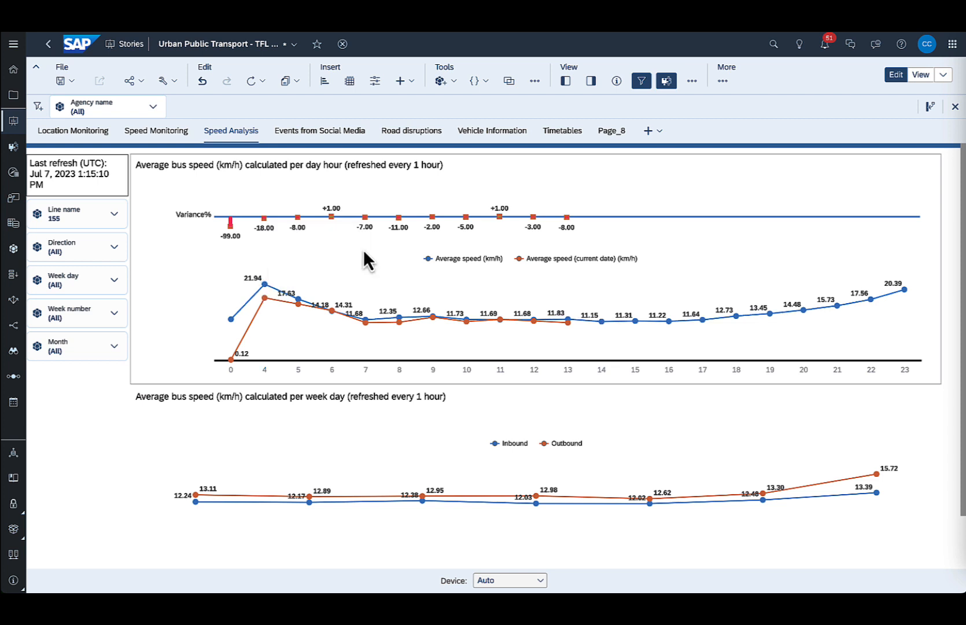
{"action": "left_click", "coordinate": [613, 169]}
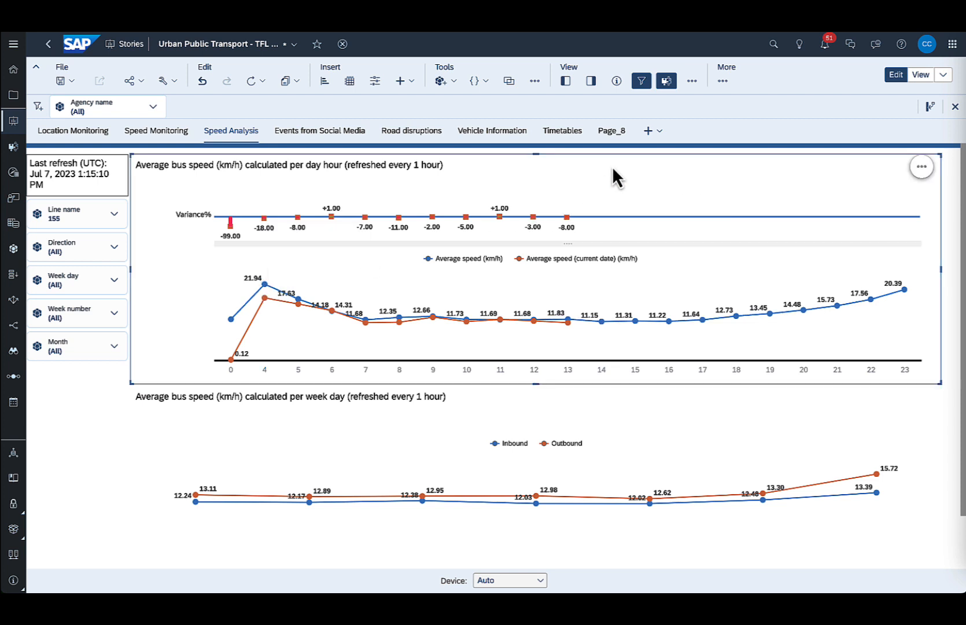
{"action": "left_click", "coordinate": [596, 88]}
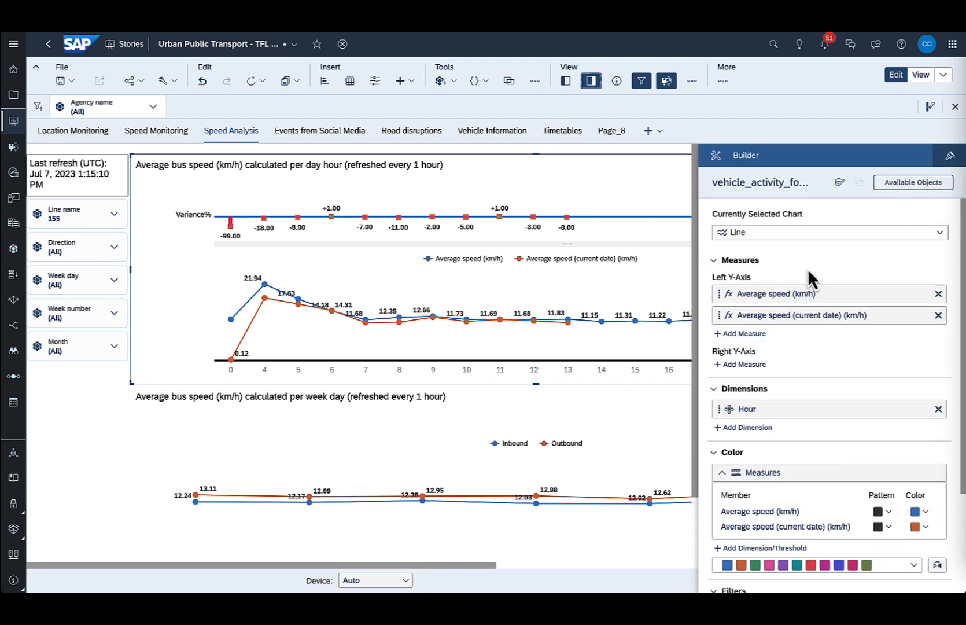
{"action": "scroll", "coordinate": [807, 268], "scroll_direction": "down", "scroll_amount": 1}
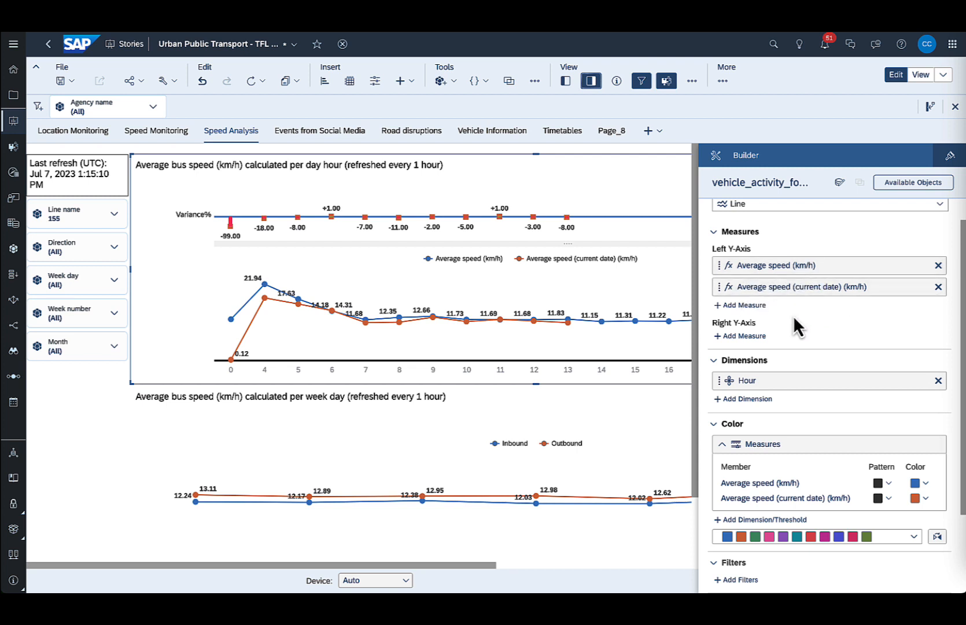
Review the calculations offered as chart measures and the calculation types for a new one, without creating it.
{"action": "left_click", "coordinate": [761, 307]}
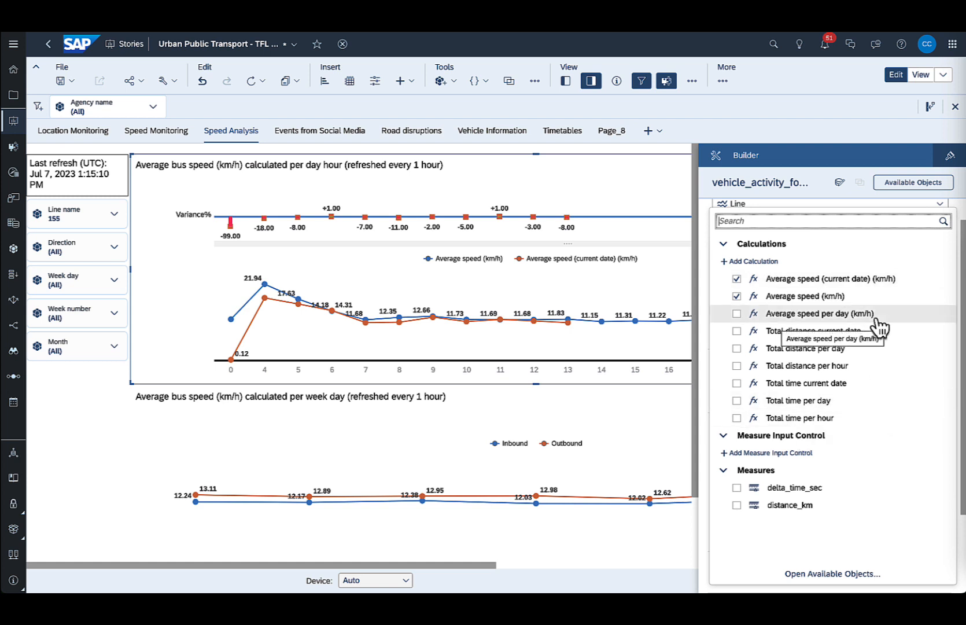
{"action": "left_click", "coordinate": [773, 262]}
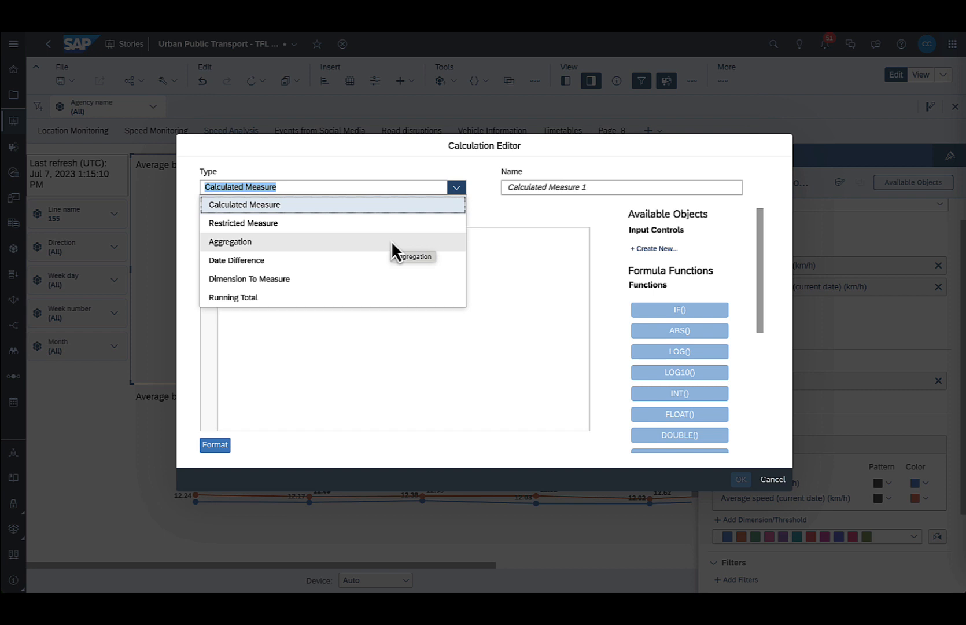
{"action": "left_click", "coordinate": [771, 481]}
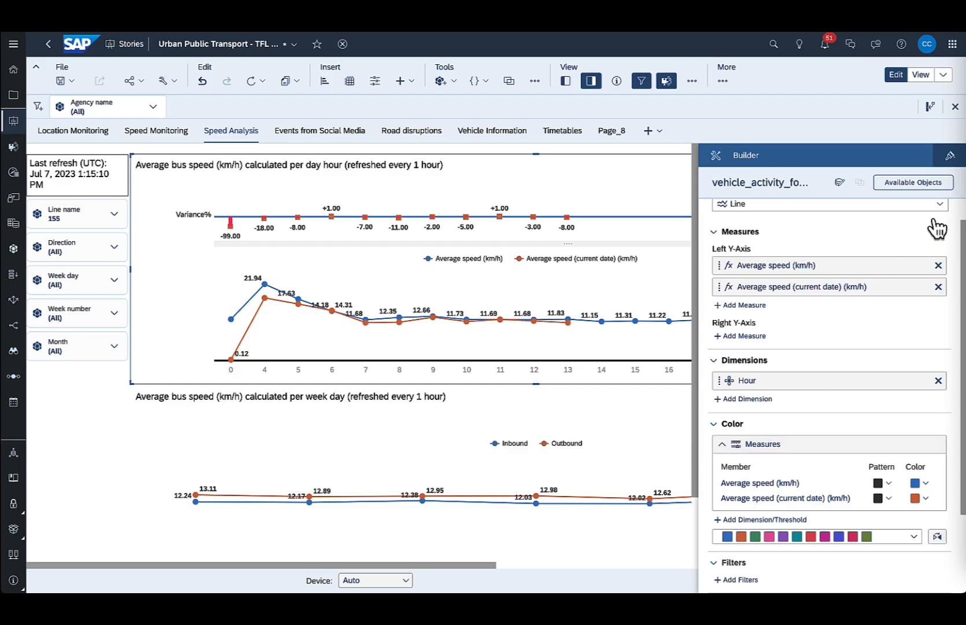
Examine the Total distance per hour calculation's operation, aggregation dimensions and conditions, leaving its settings unchanged.
{"action": "left_click", "coordinate": [929, 185]}
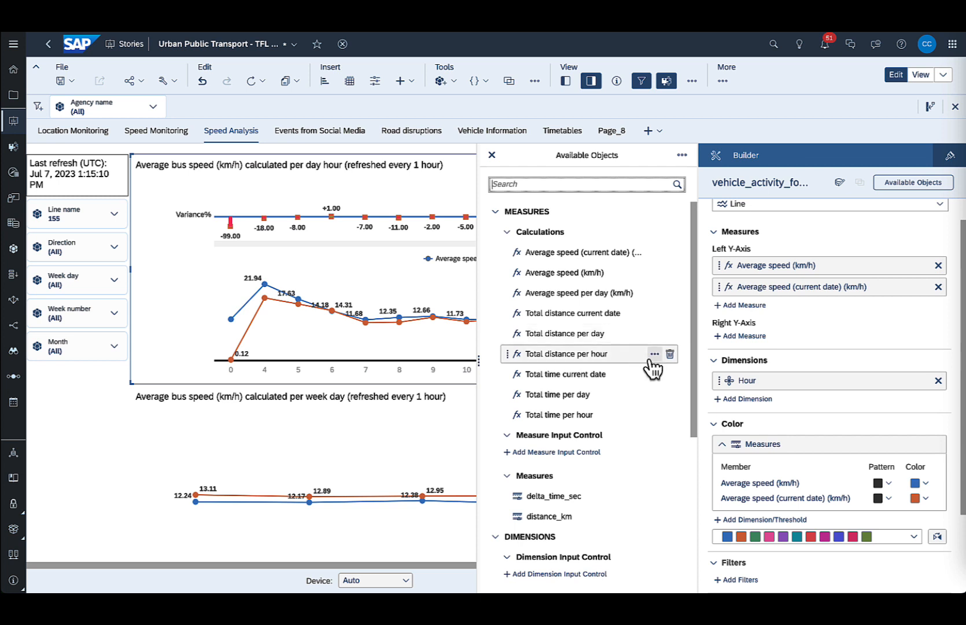
{"action": "left_click", "coordinate": [652, 357]}
{"action": "left_click", "coordinate": [612, 391]}
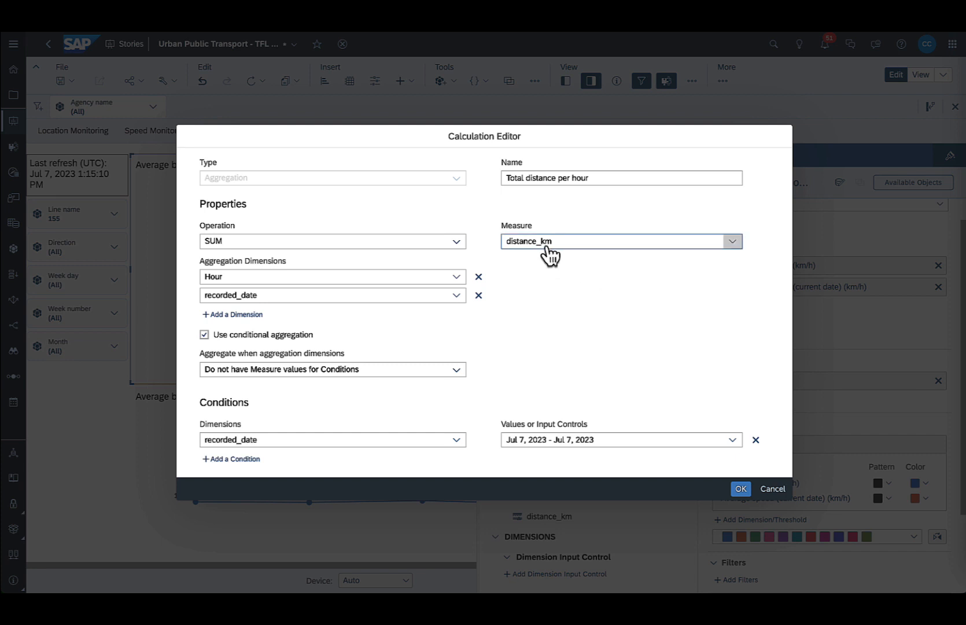
{"action": "left_click", "coordinate": [455, 242]}
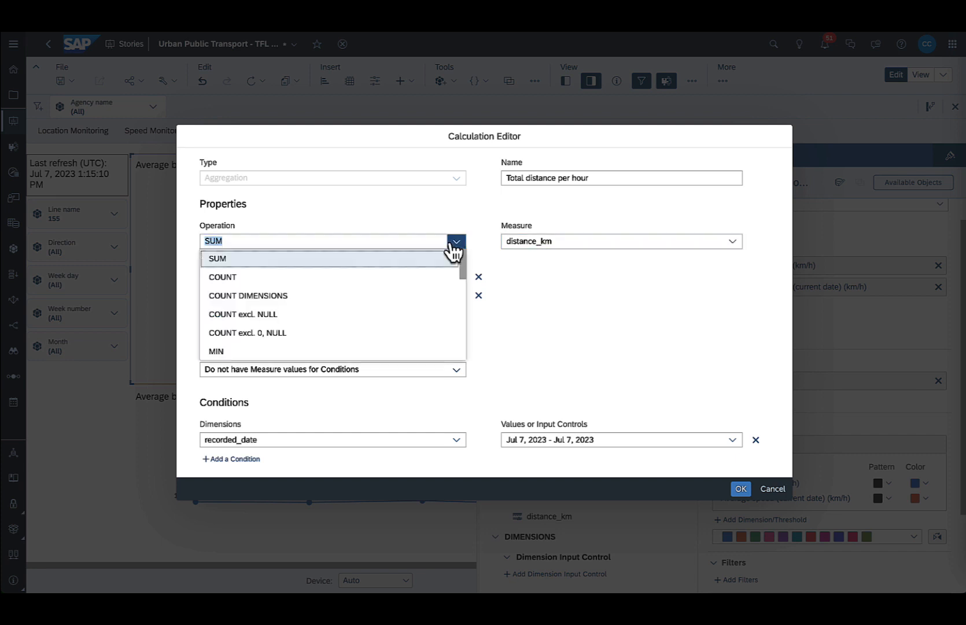
{"action": "left_click", "coordinate": [347, 259]}
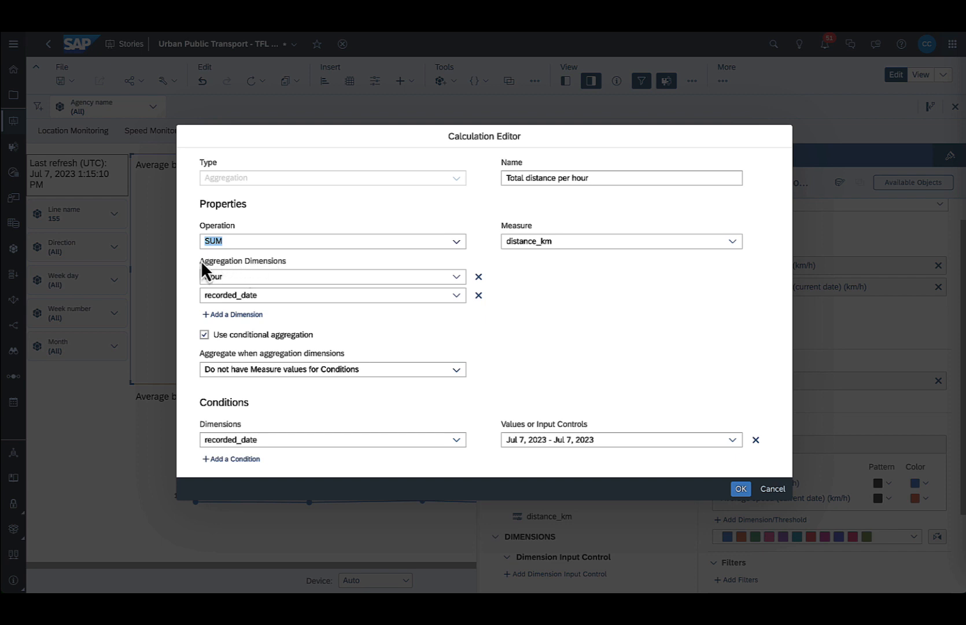
{"action": "left_click_drag", "start_coordinate": [201, 260], "coordinate": [280, 260]}
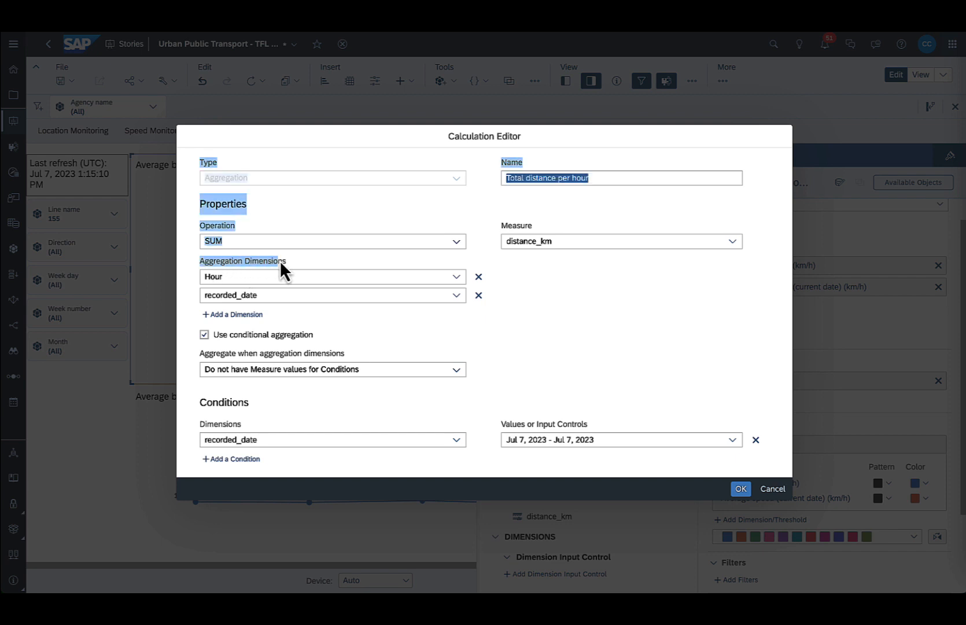
{"action": "left_click", "coordinate": [607, 335]}
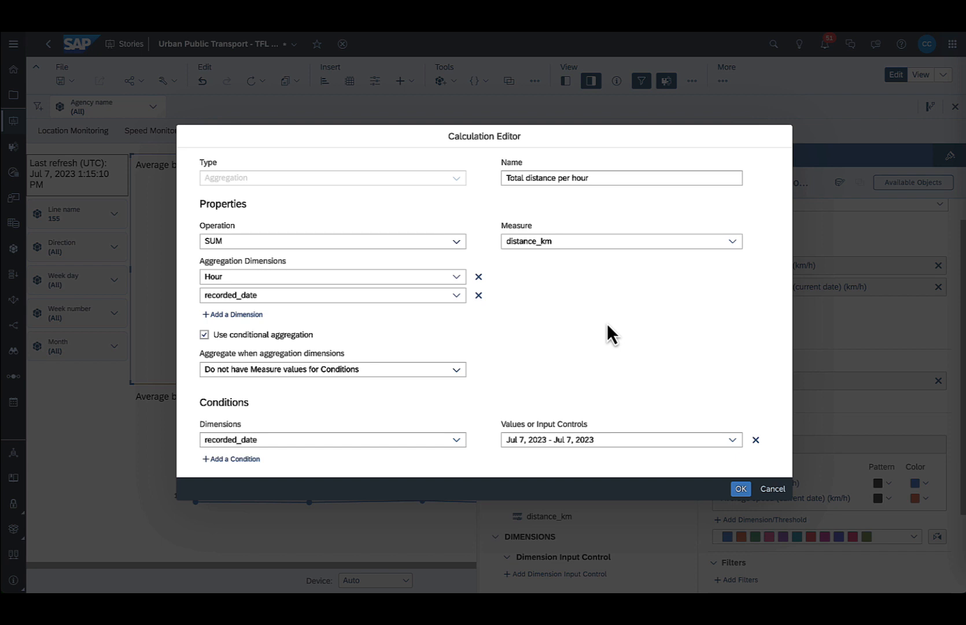
{"action": "left_click", "coordinate": [786, 495]}
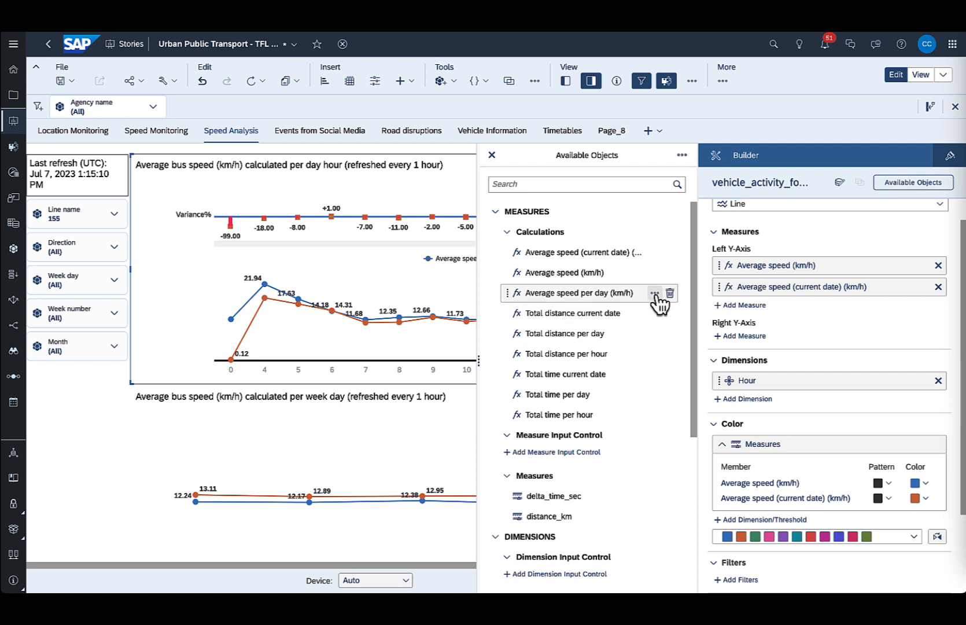
Examine the formula of the Average speed per day (km/h) calculation and hide the available objects and the Builder.
{"action": "left_click", "coordinate": [654, 293]}
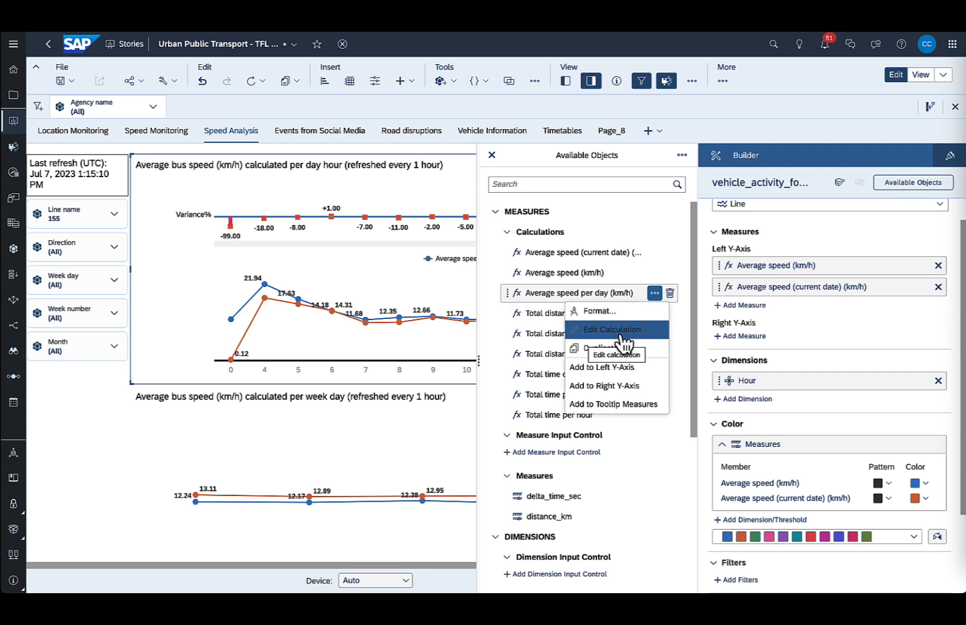
{"action": "left_click", "coordinate": [607, 332]}
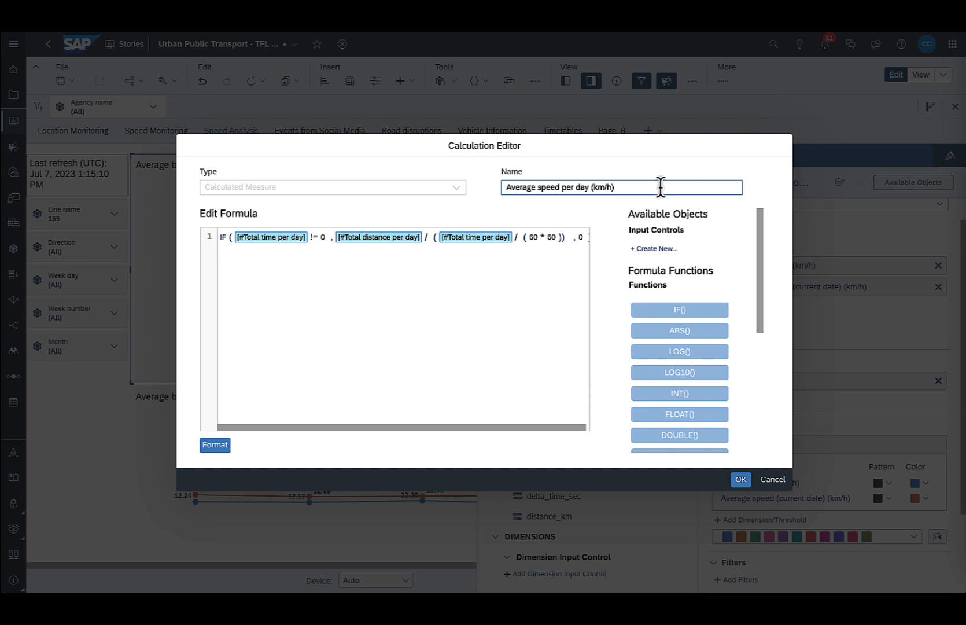
{"action": "left_click", "coordinate": [741, 478]}
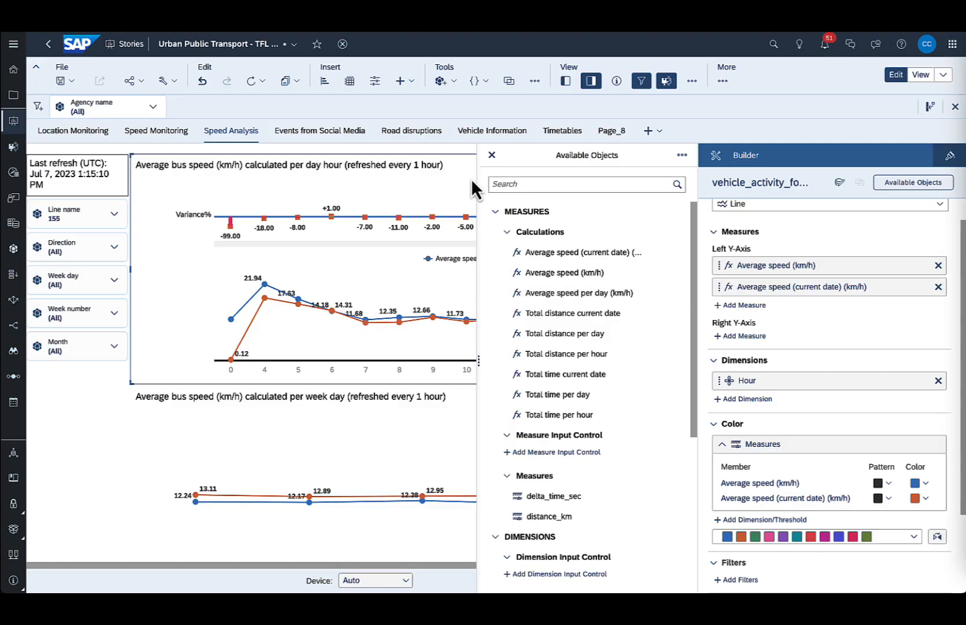
{"action": "left_click", "coordinate": [492, 155]}
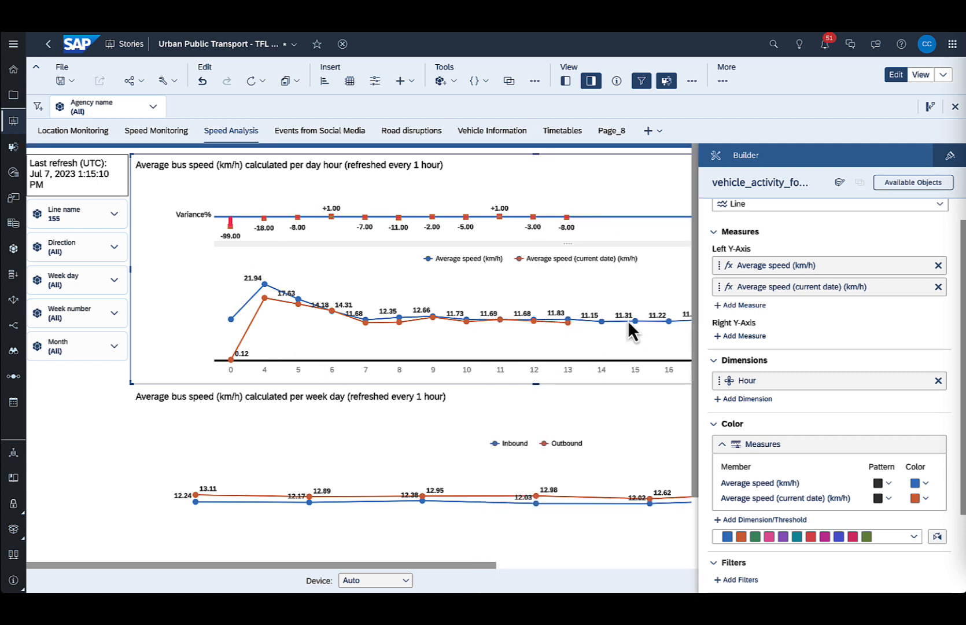
{"action": "left_click", "coordinate": [590, 80]}
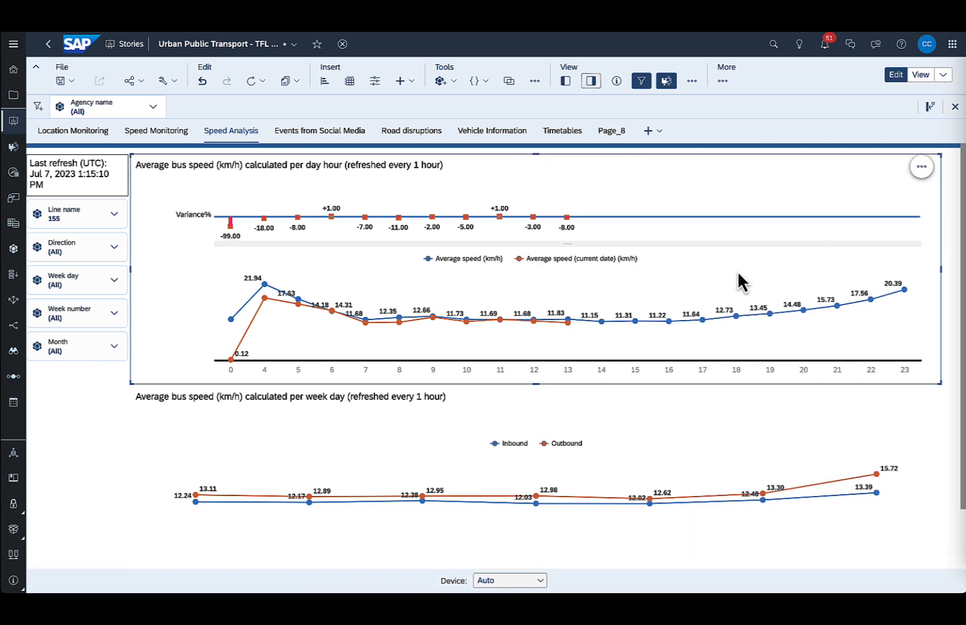